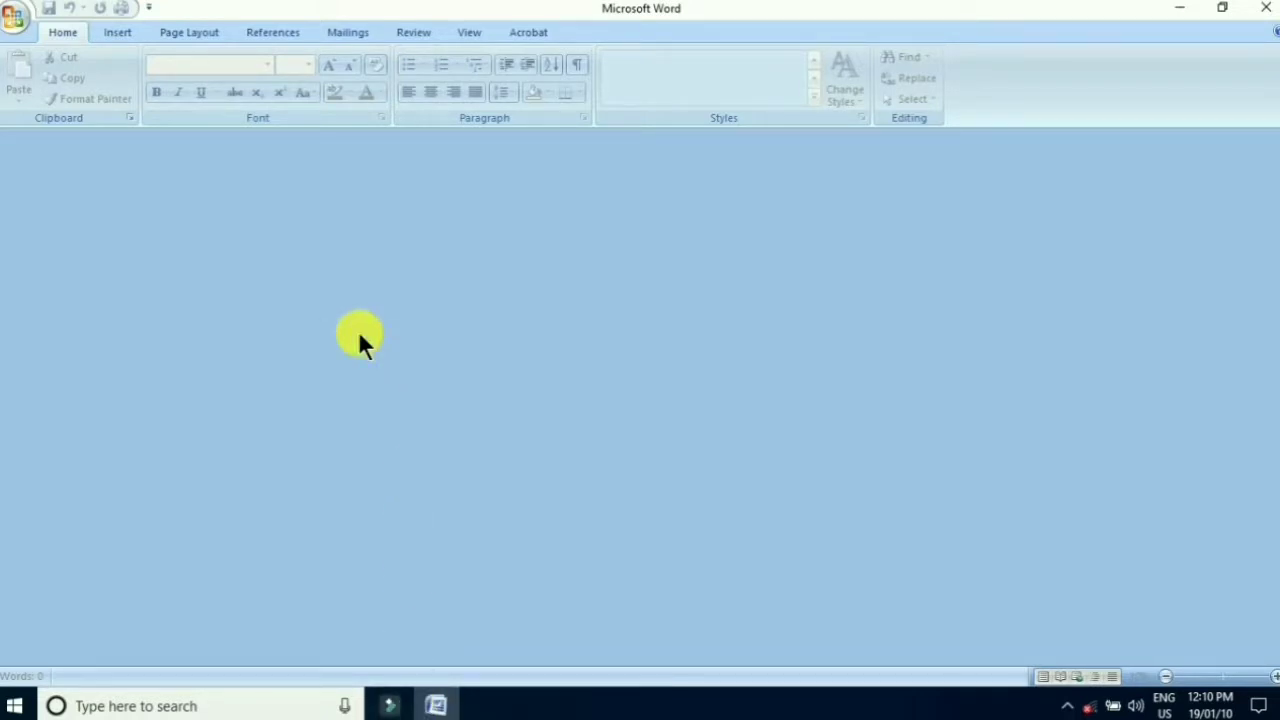
- Create a new blank document, Document1, from the Blank document template under Blank and recent
{"action": "left_click", "coordinate": [22, 28]}
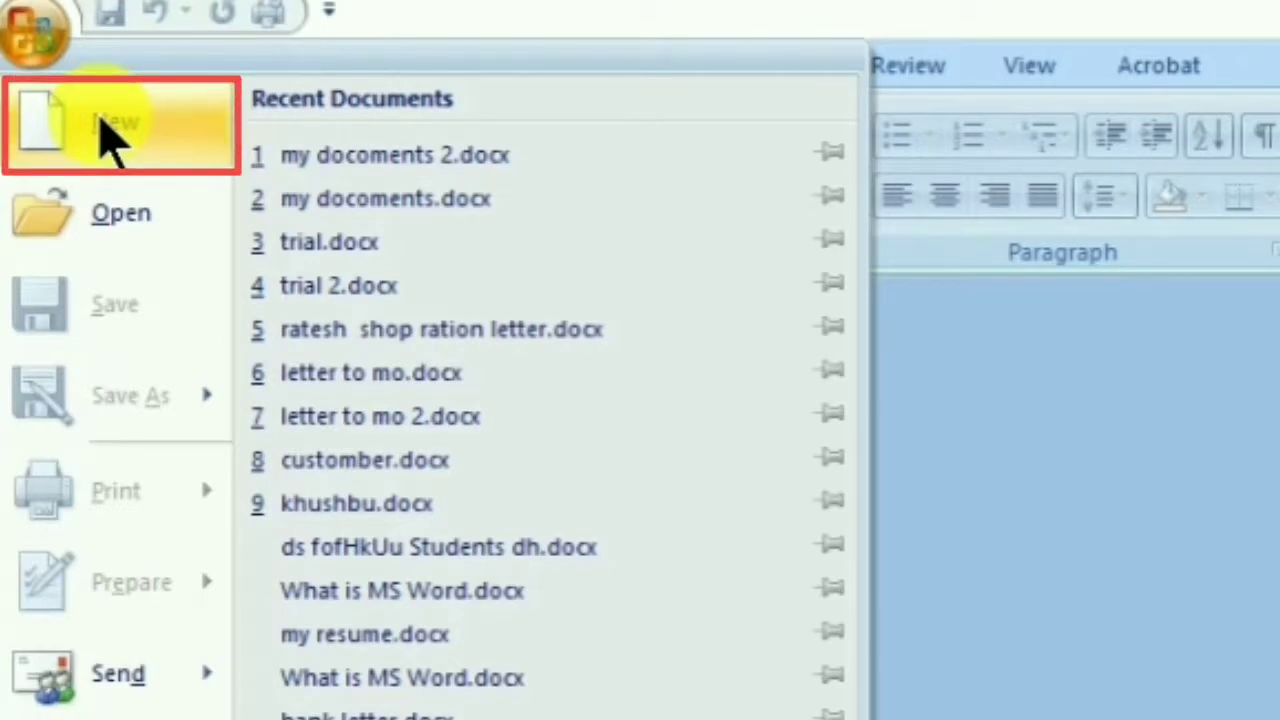
{"action": "left_click", "coordinate": [102, 128]}
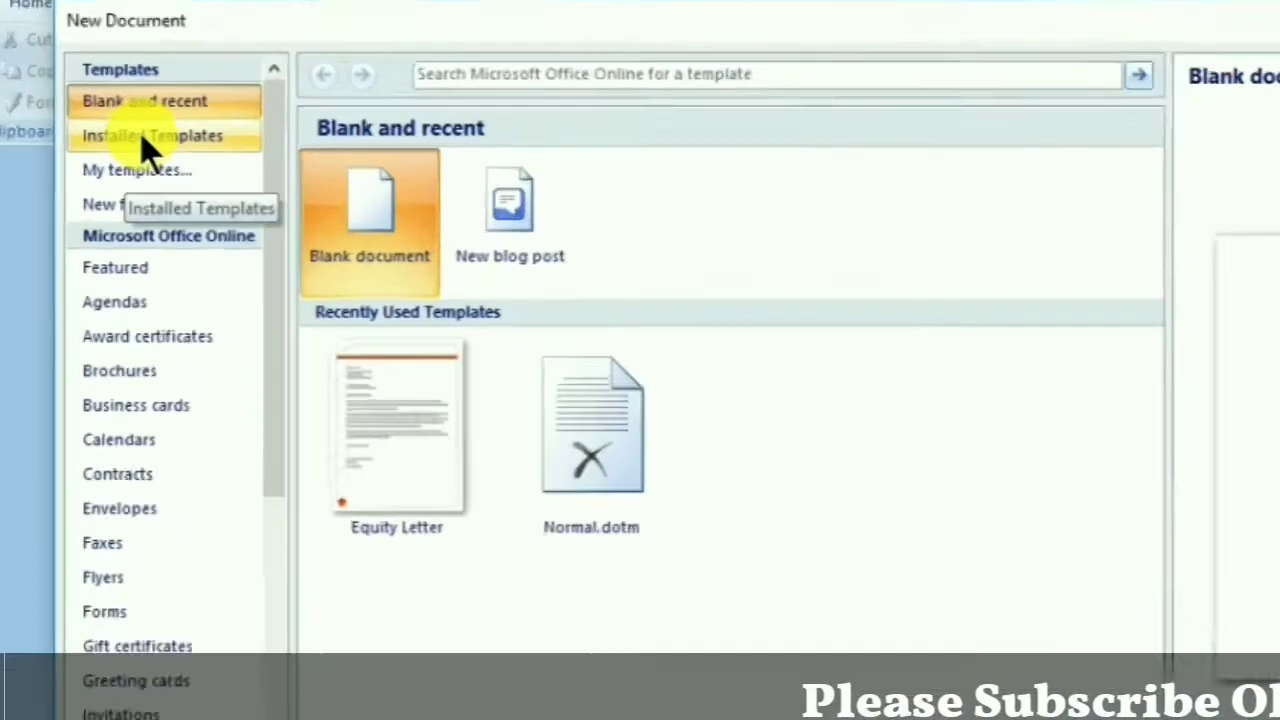
{"action": "left_click", "coordinate": [141, 140]}
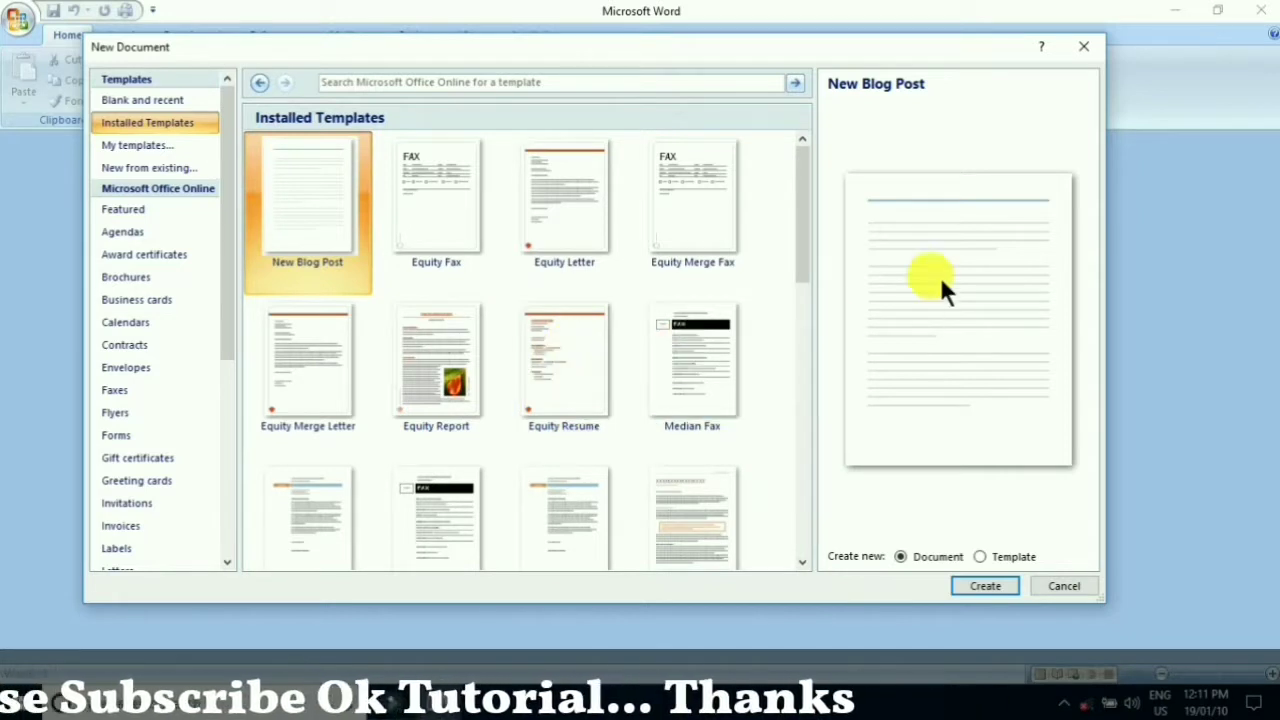
{"action": "left_click", "coordinate": [677, 371]}
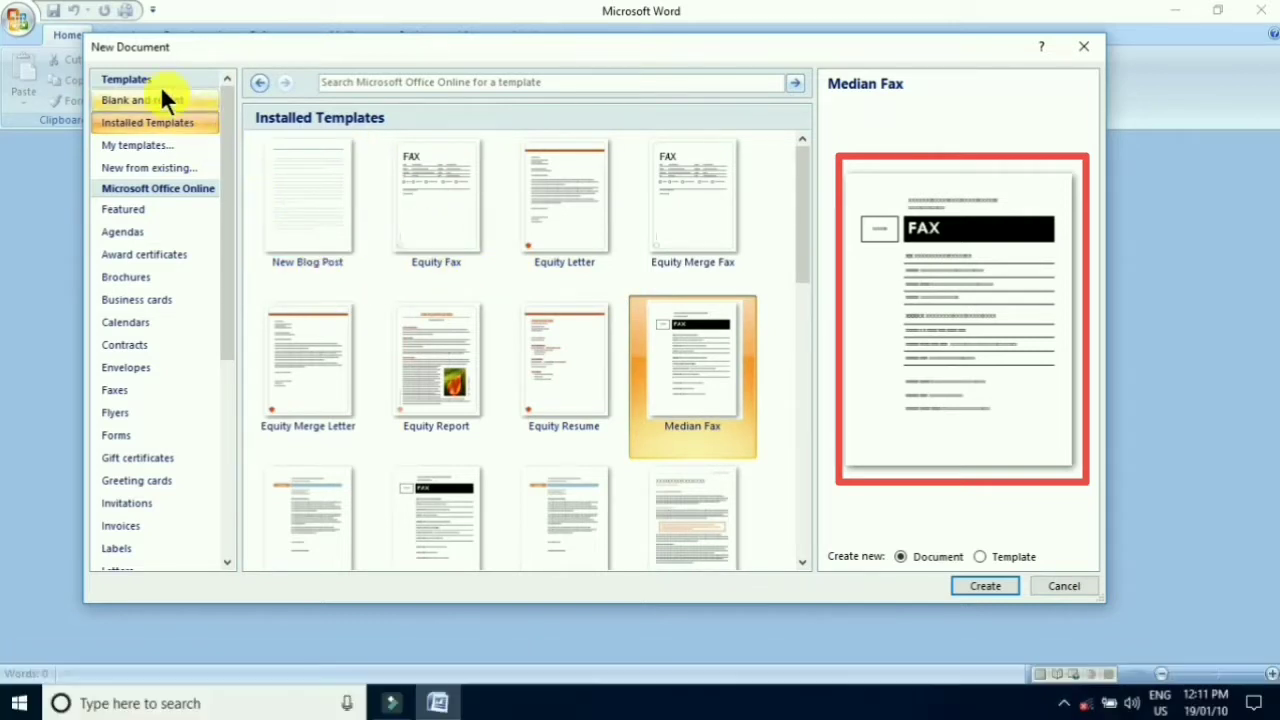
{"action": "left_click", "coordinate": [157, 97]}
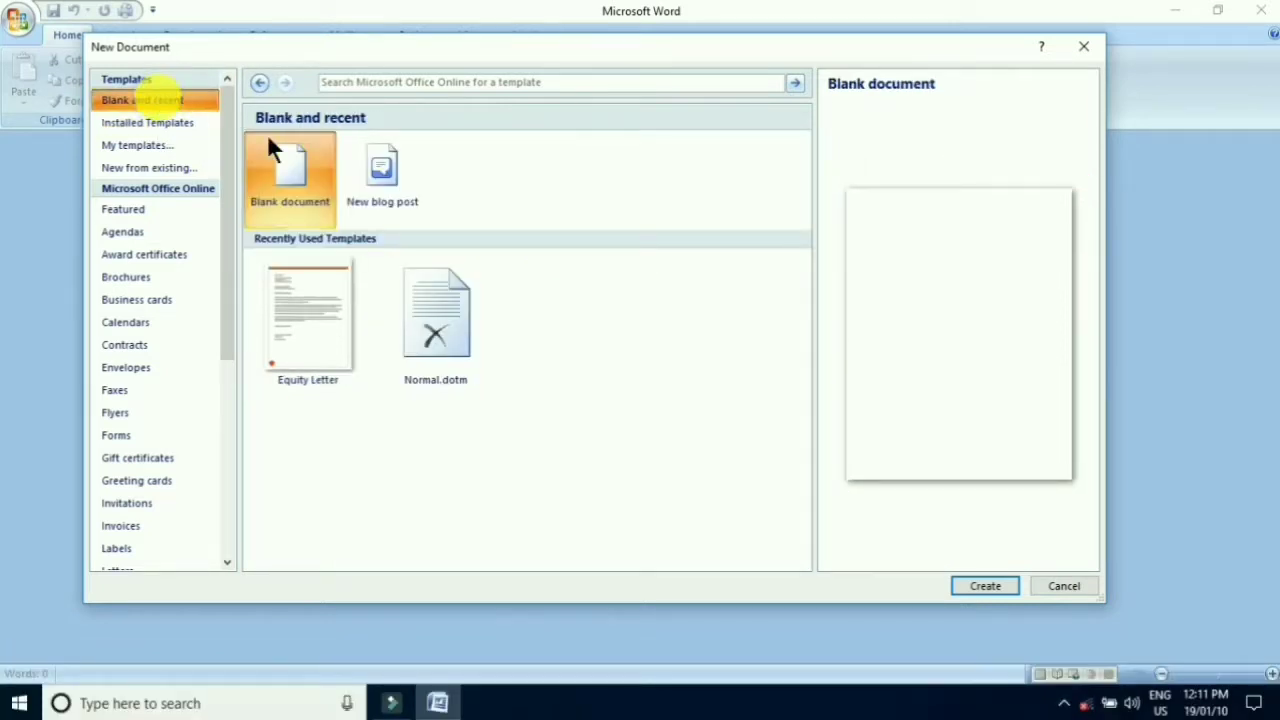
{"action": "left_click", "coordinate": [288, 187]}
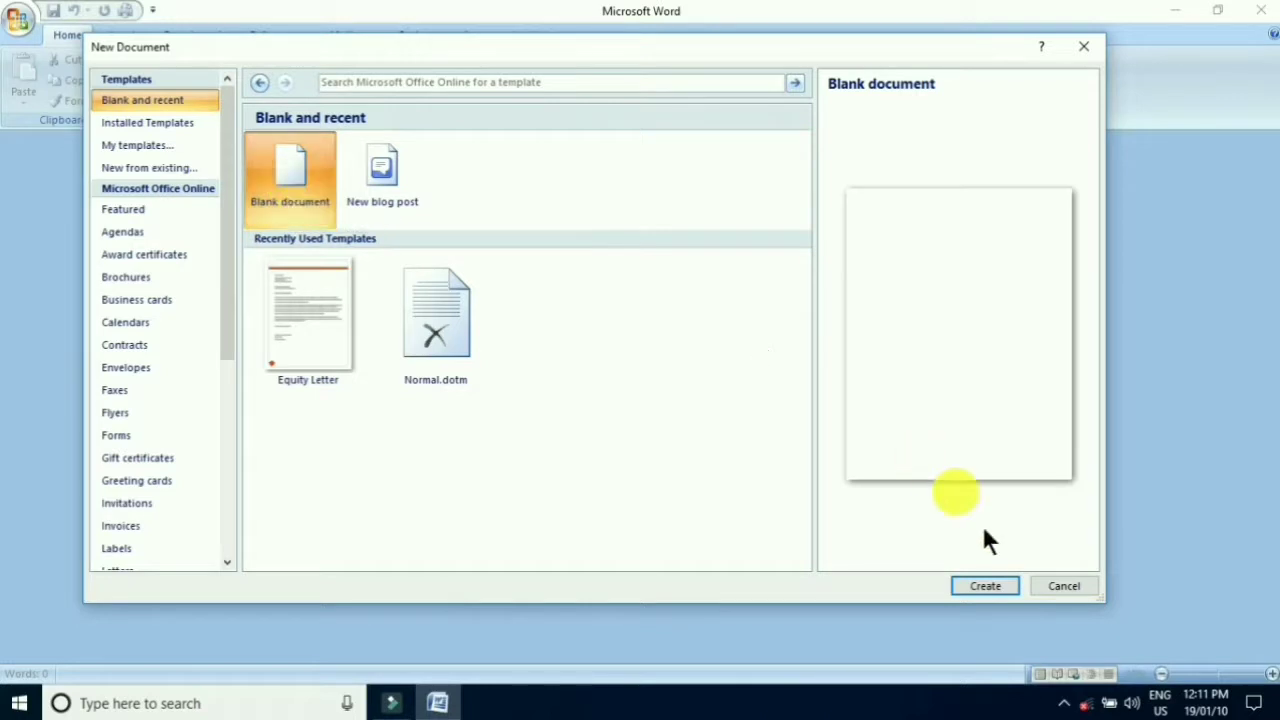
{"action": "left_click", "coordinate": [984, 584]}
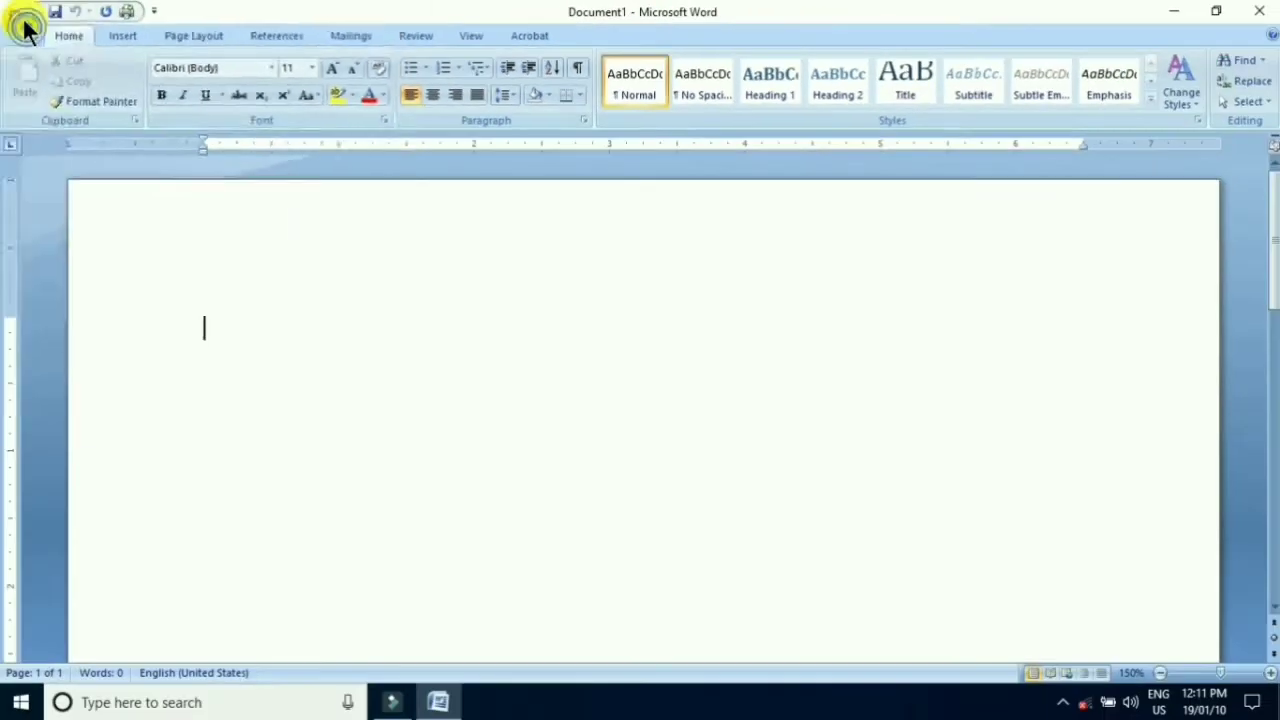
- Type the sentence 'This is ok tutorial.' on the blank page of Document1
{"action": "left_click", "coordinate": [24, 26]}
{"action": "type", "text": "This is"}
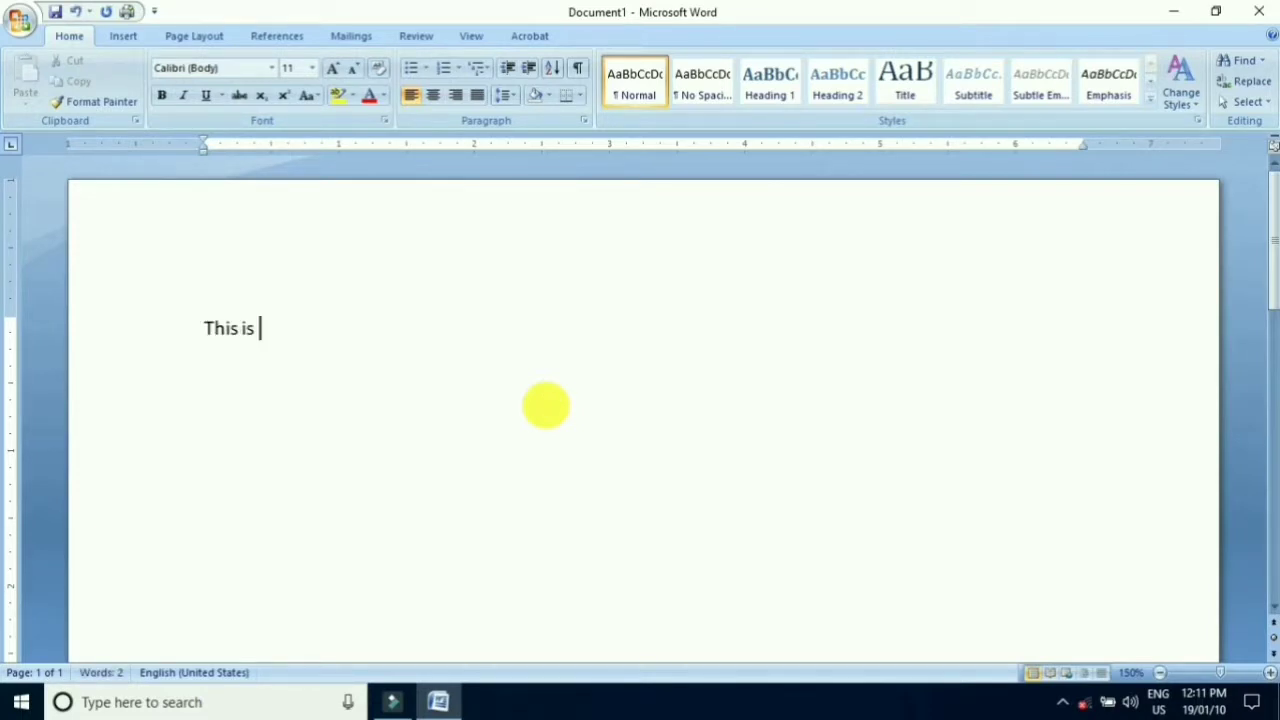
{"action": "type", "text": "p"}
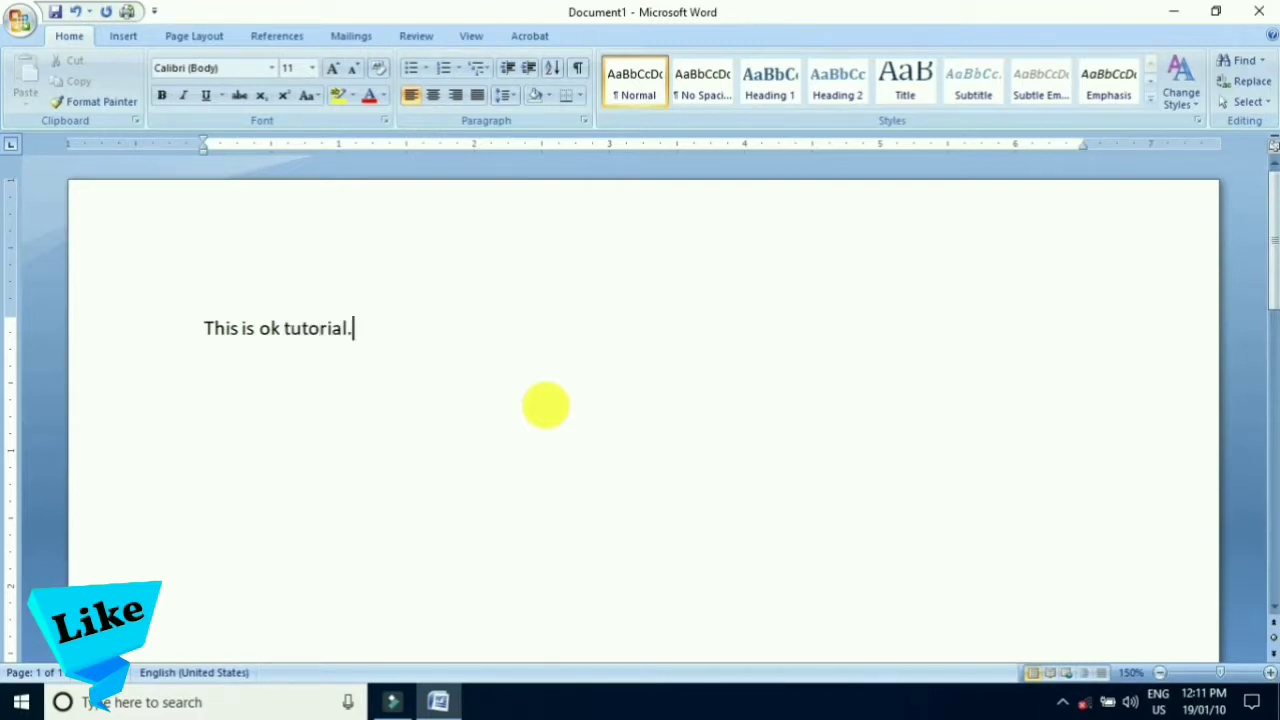
{"action": "type", "text": "i"}
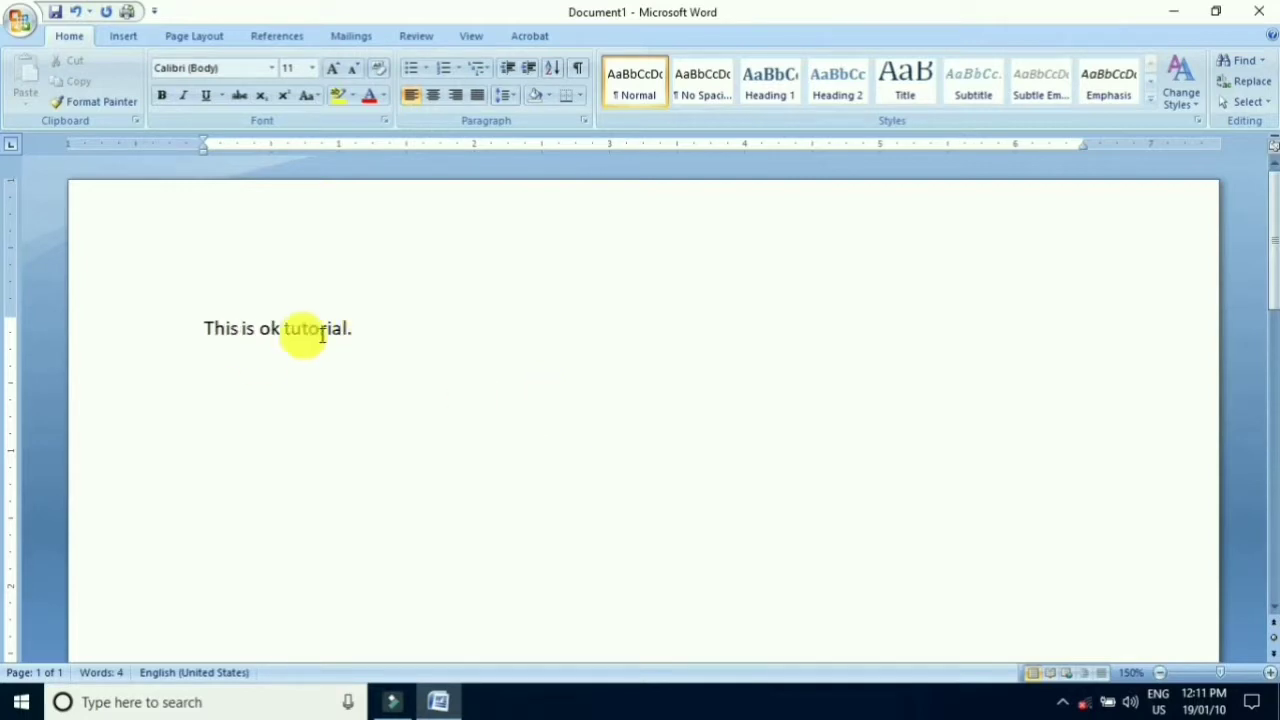
{"action": "left_click", "coordinate": [20, 20]}
{"action": "left_click", "coordinate": [40, 145]}
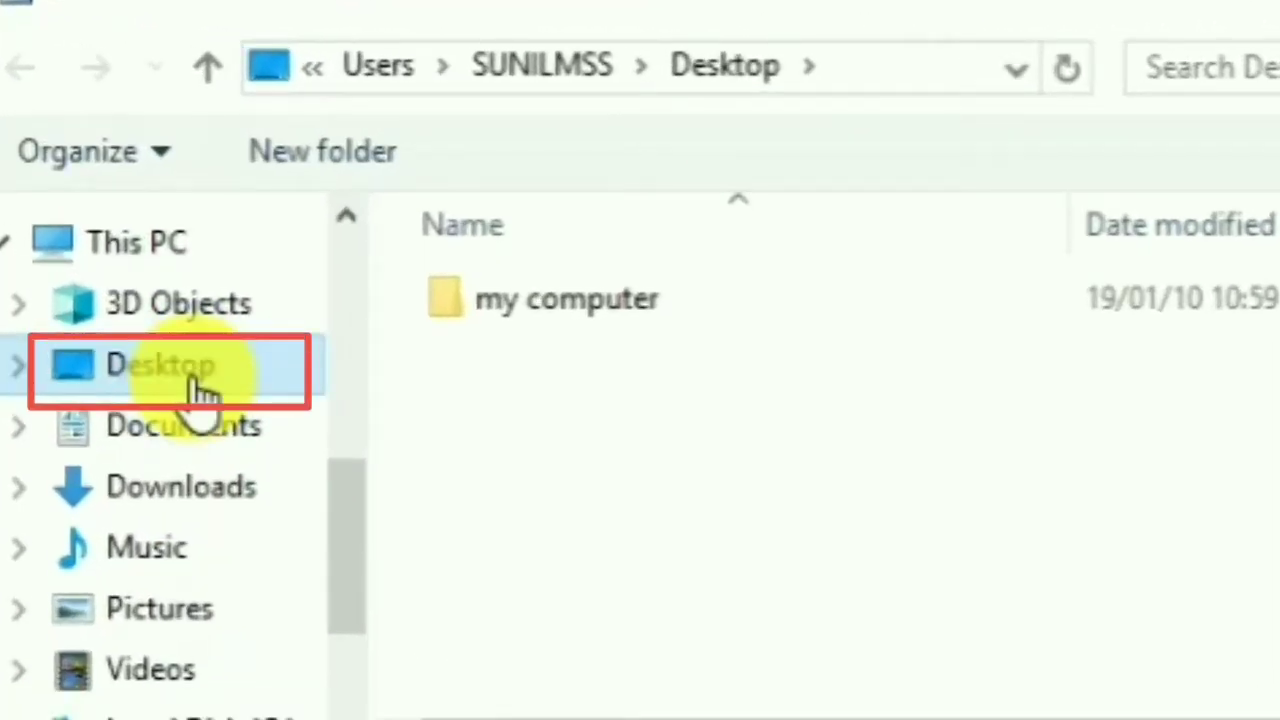
{"action": "left_click", "coordinate": [87, 163]}
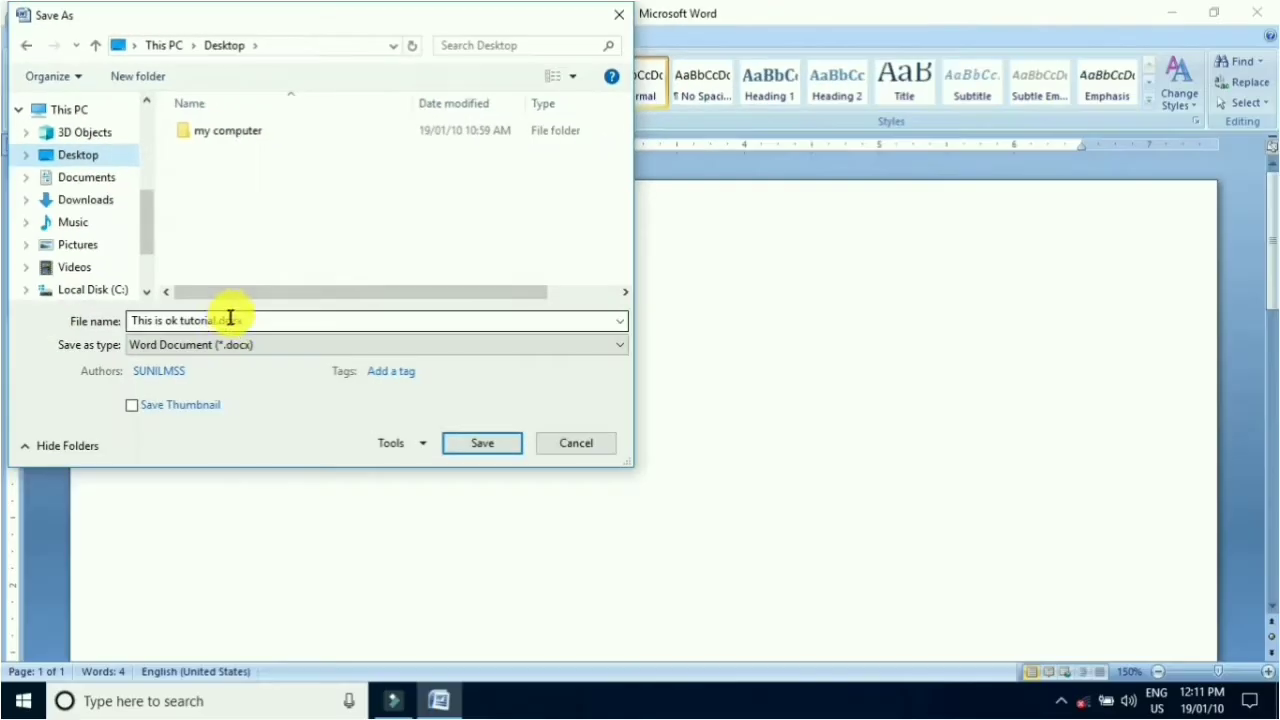
{"action": "left_click", "coordinate": [228, 320]}
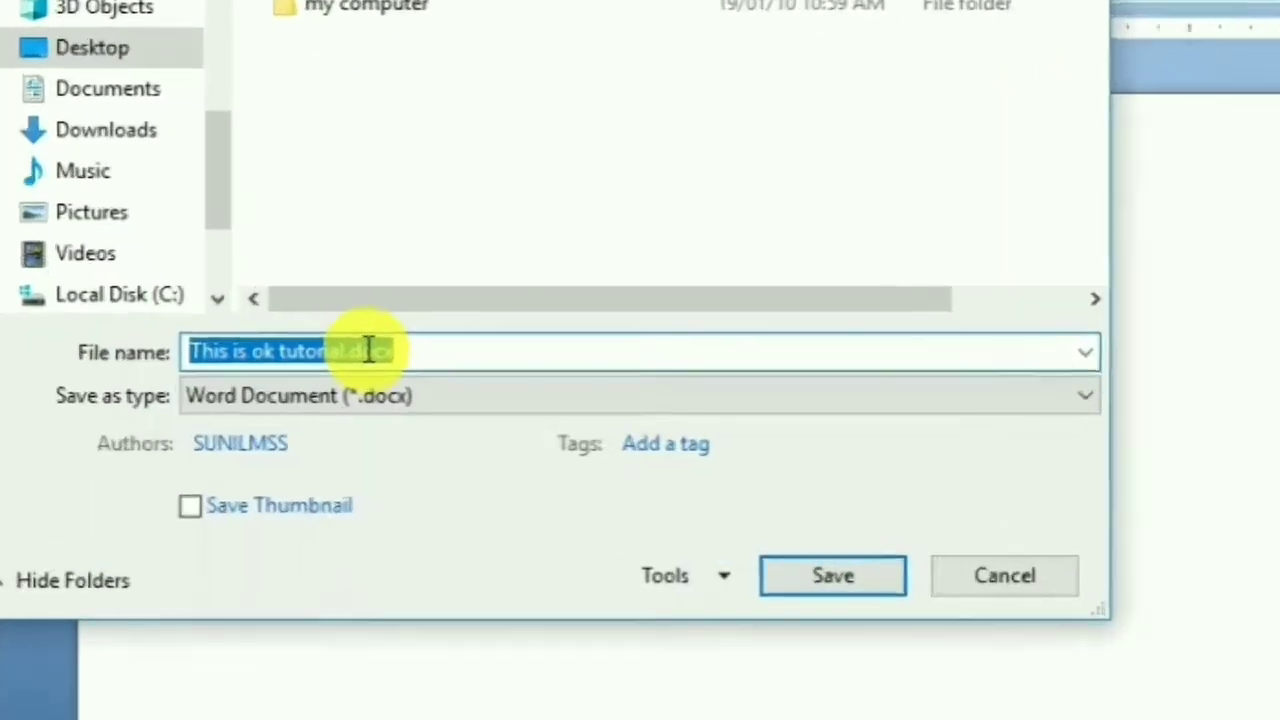
{"action": "type", "text": "doc"}
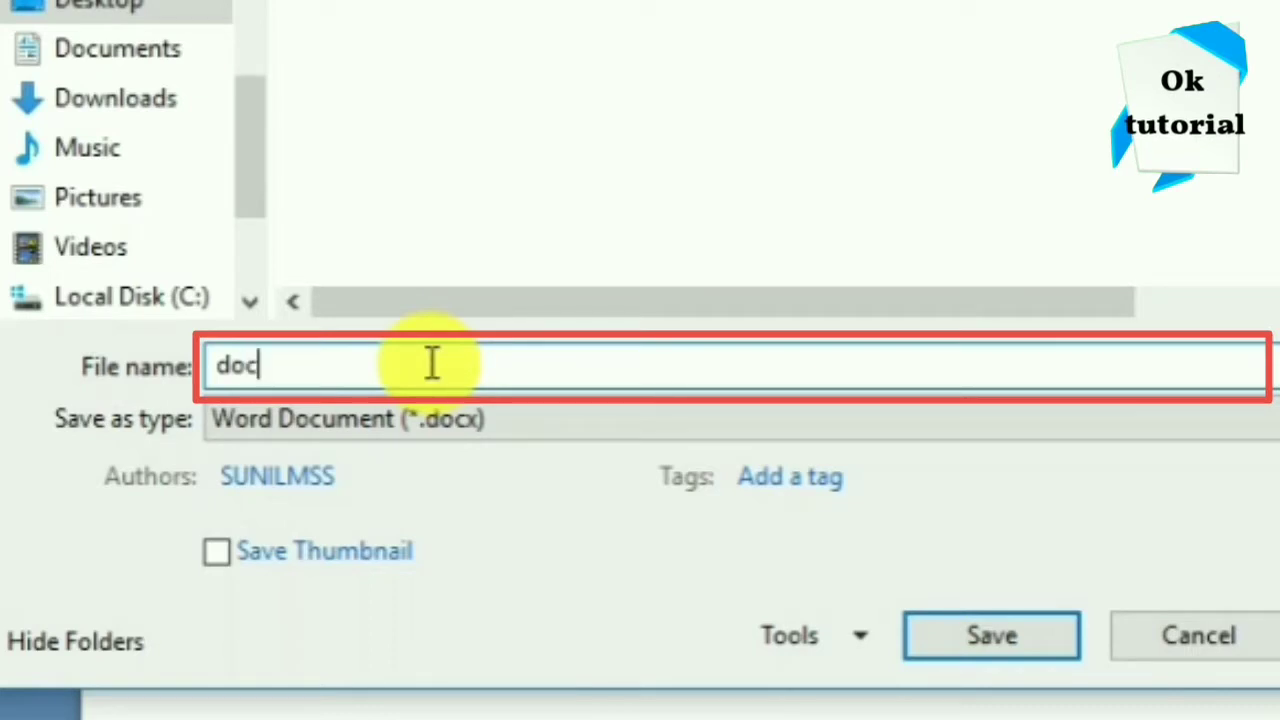
{"action": "type", "text": "oments"}
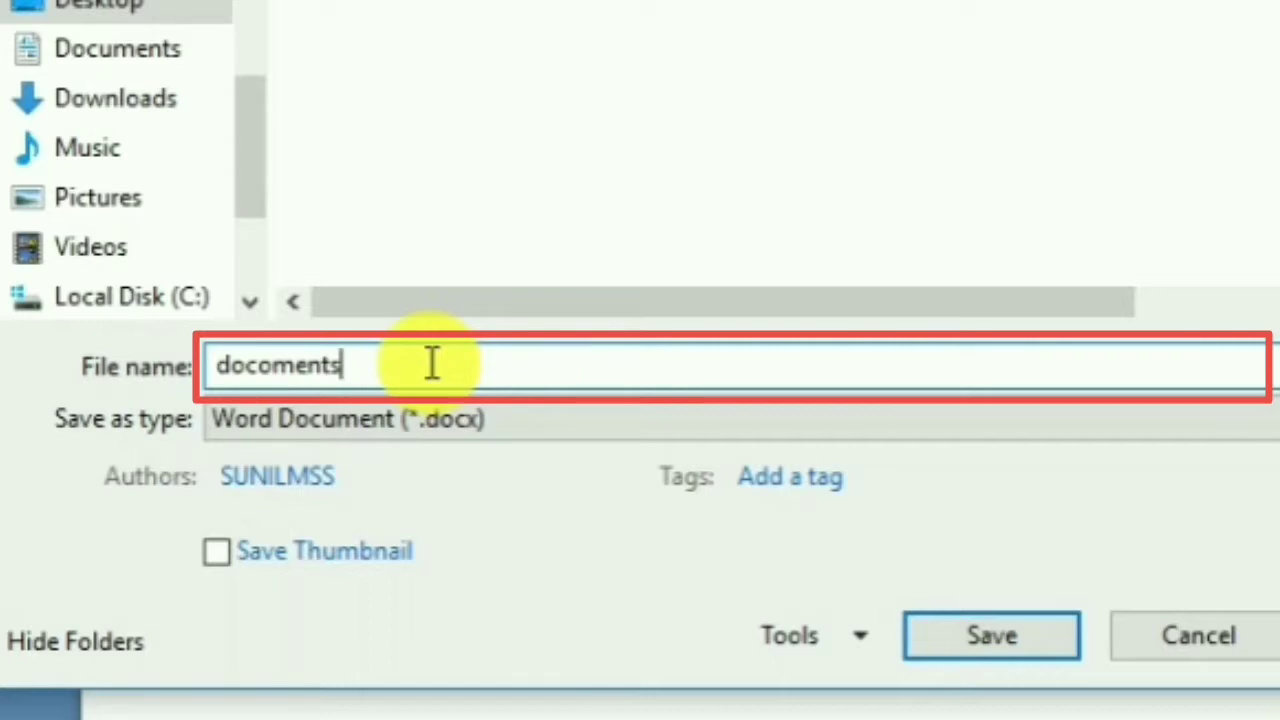
{"action": "key", "text": "BackSpace"}
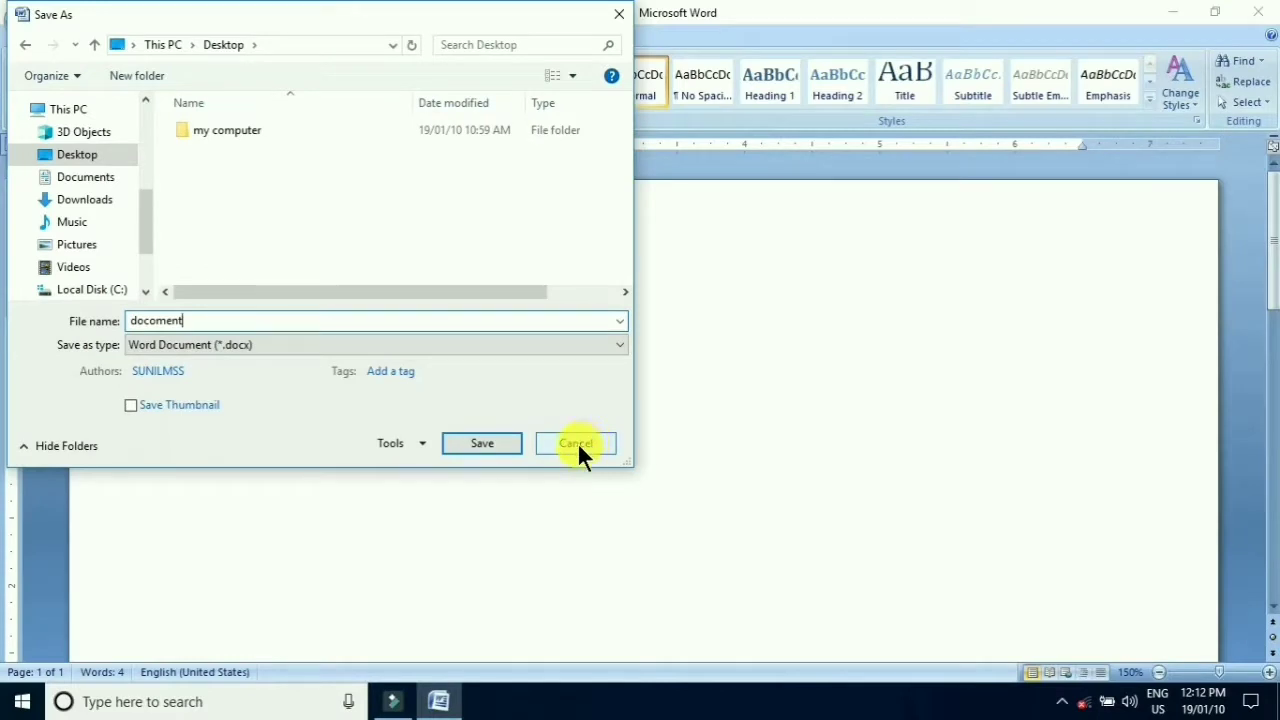
{"action": "left_click", "coordinate": [577, 442]}
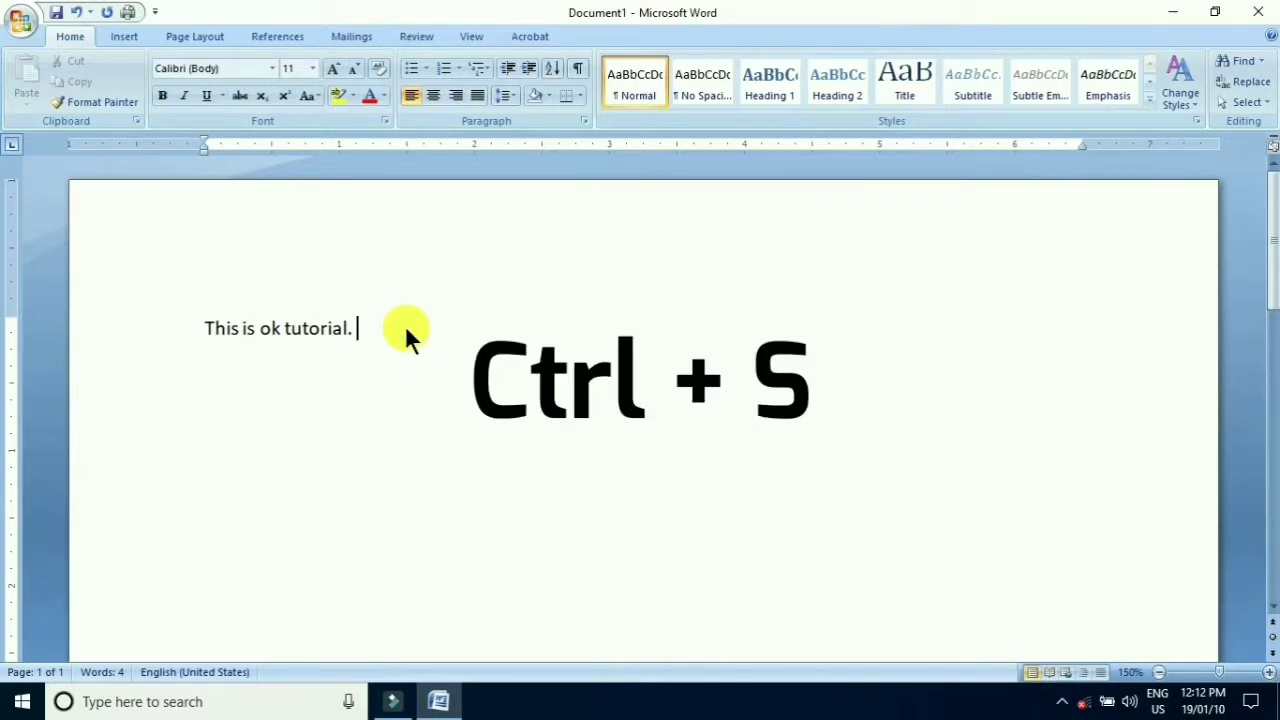
- Save the document to the Desktop with the file name 'my documents'
{"action": "key", "text": "ctrl+s"}
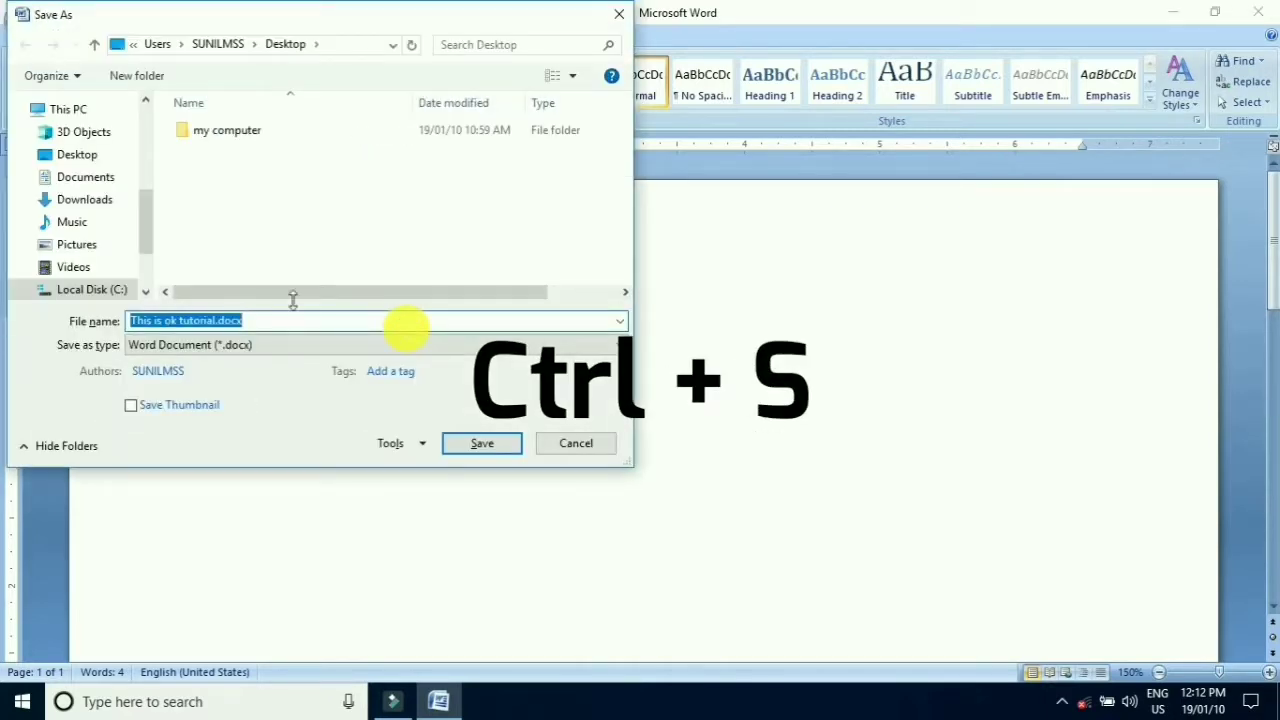
{"action": "left_click", "coordinate": [77, 154]}
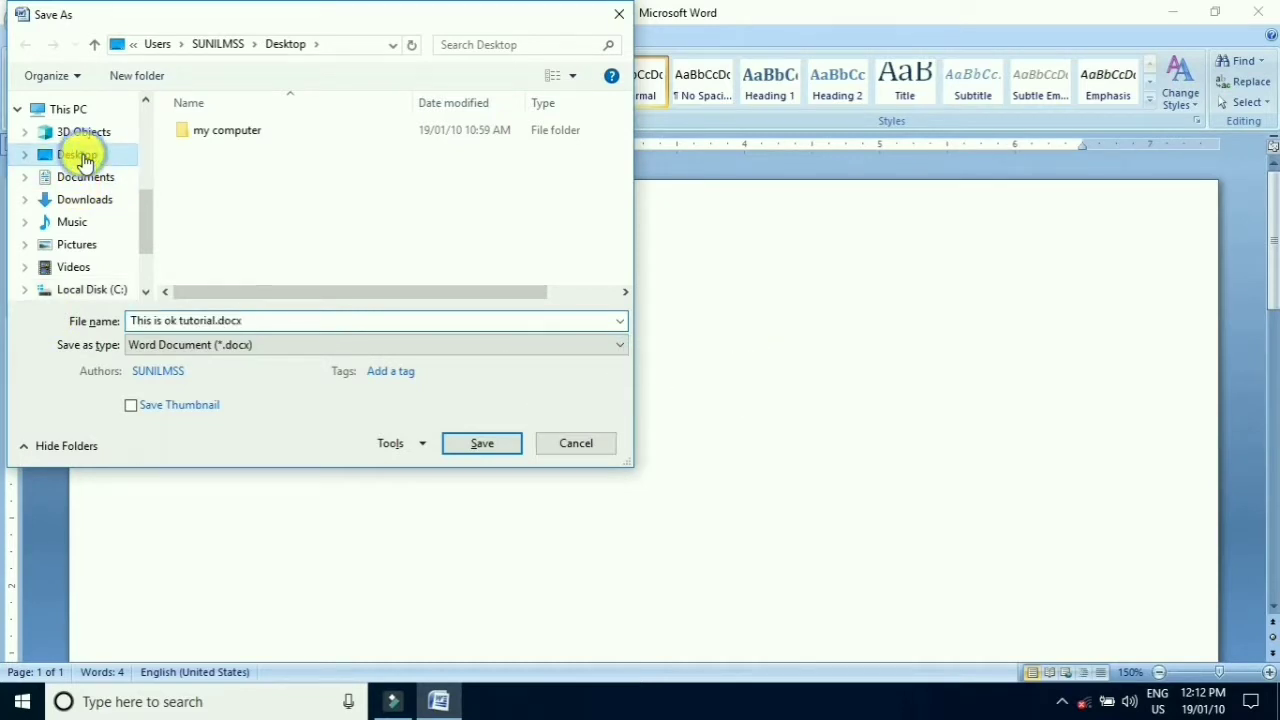
{"action": "triple_click", "coordinate": [197, 320]}
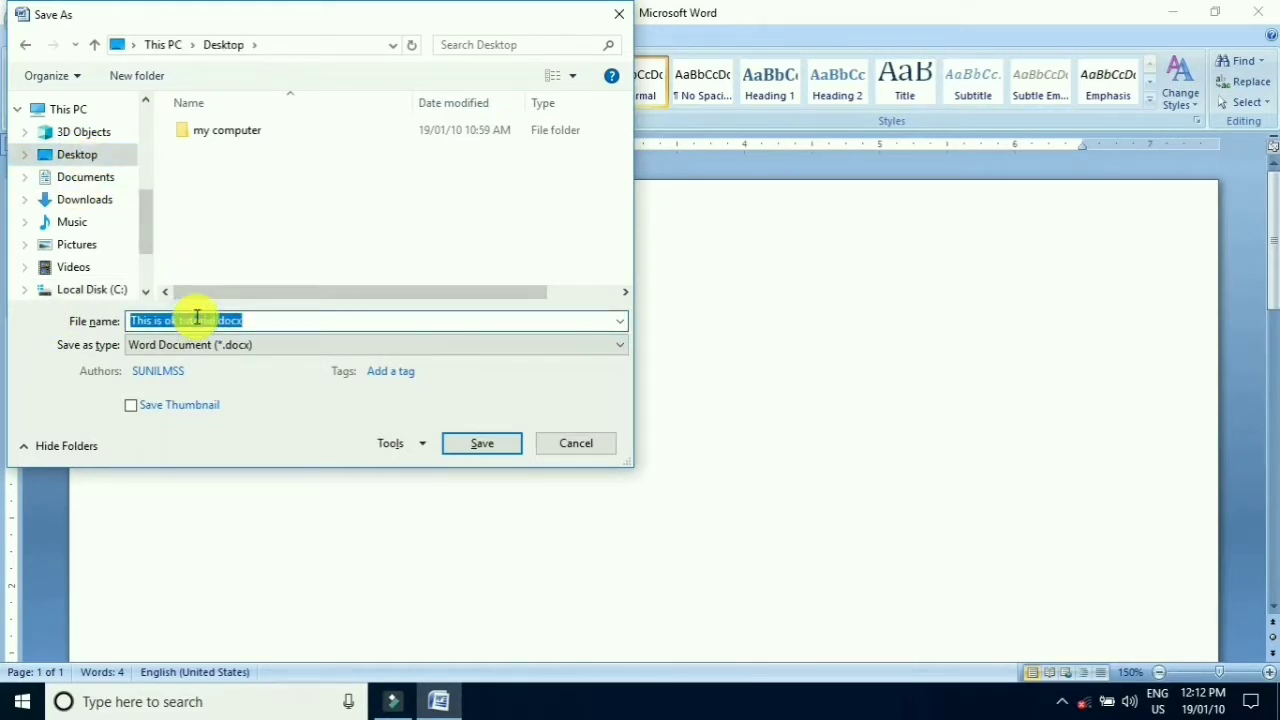
{"action": "type", "text": "my do"}
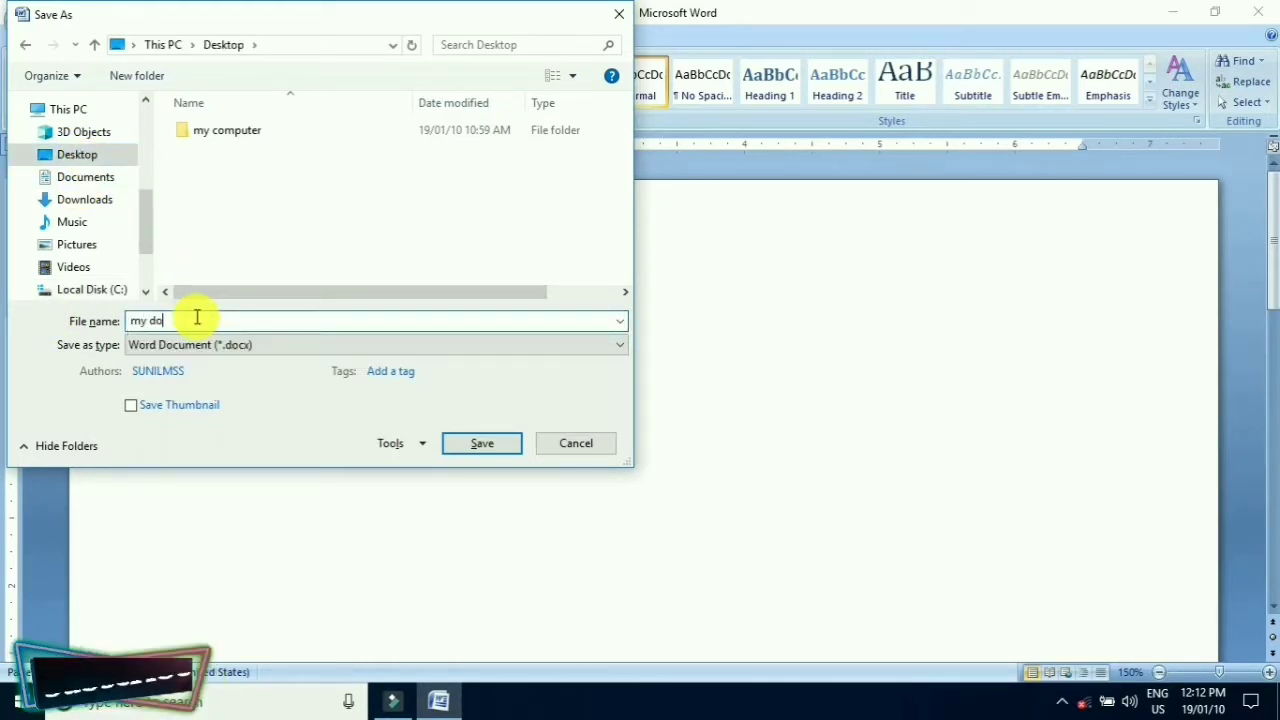
{"action": "type", "text": "cu"}
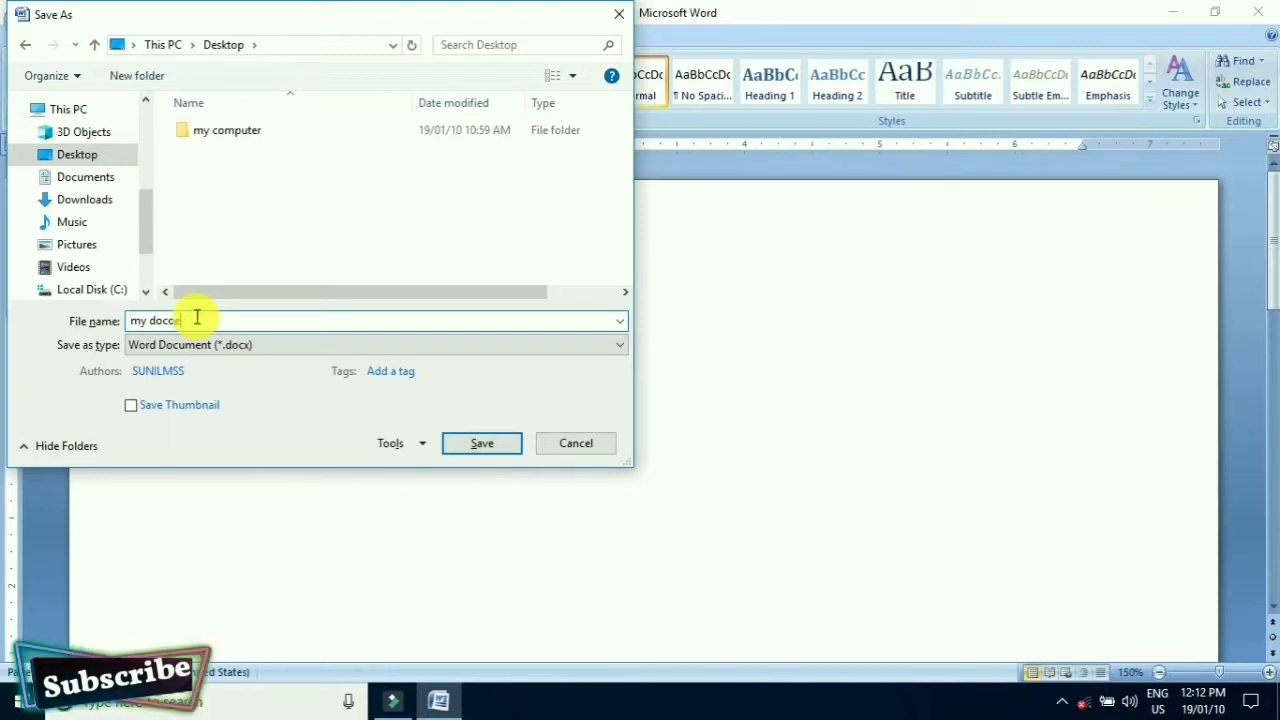
{"action": "type", "text": "men"}
{"action": "type", "text": "ts"}
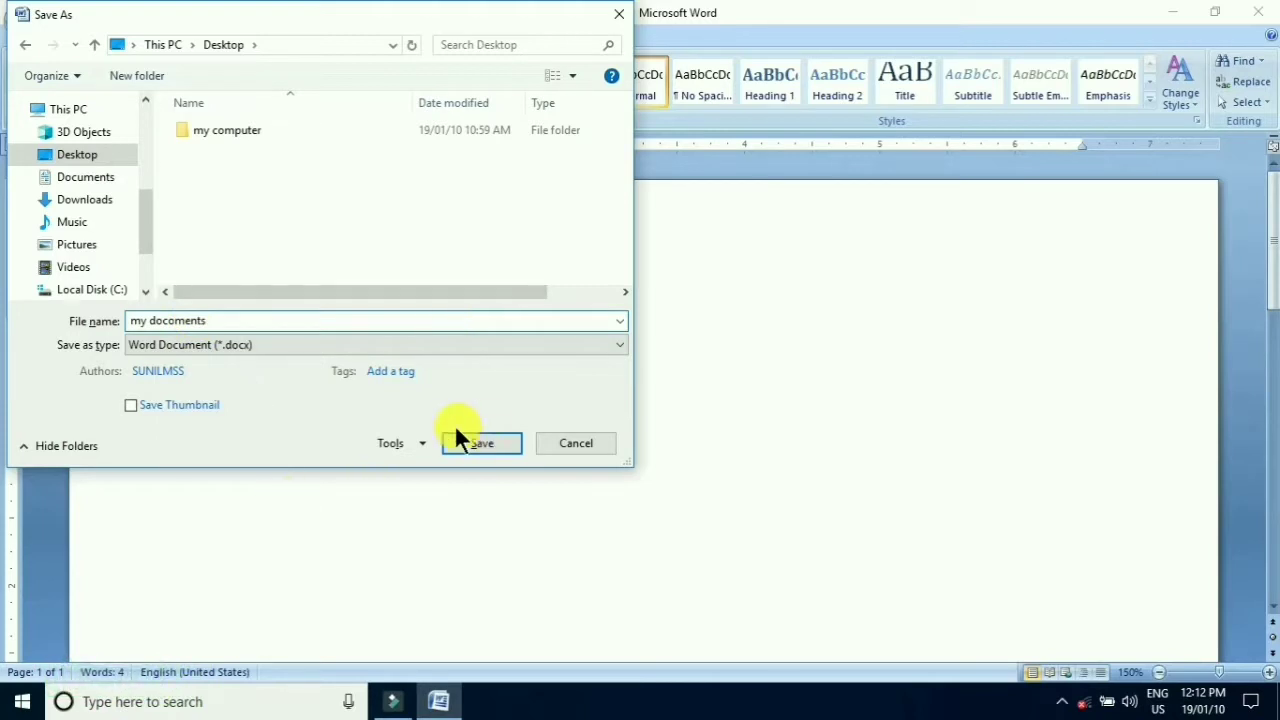
{"action": "left_click", "coordinate": [474, 450]}
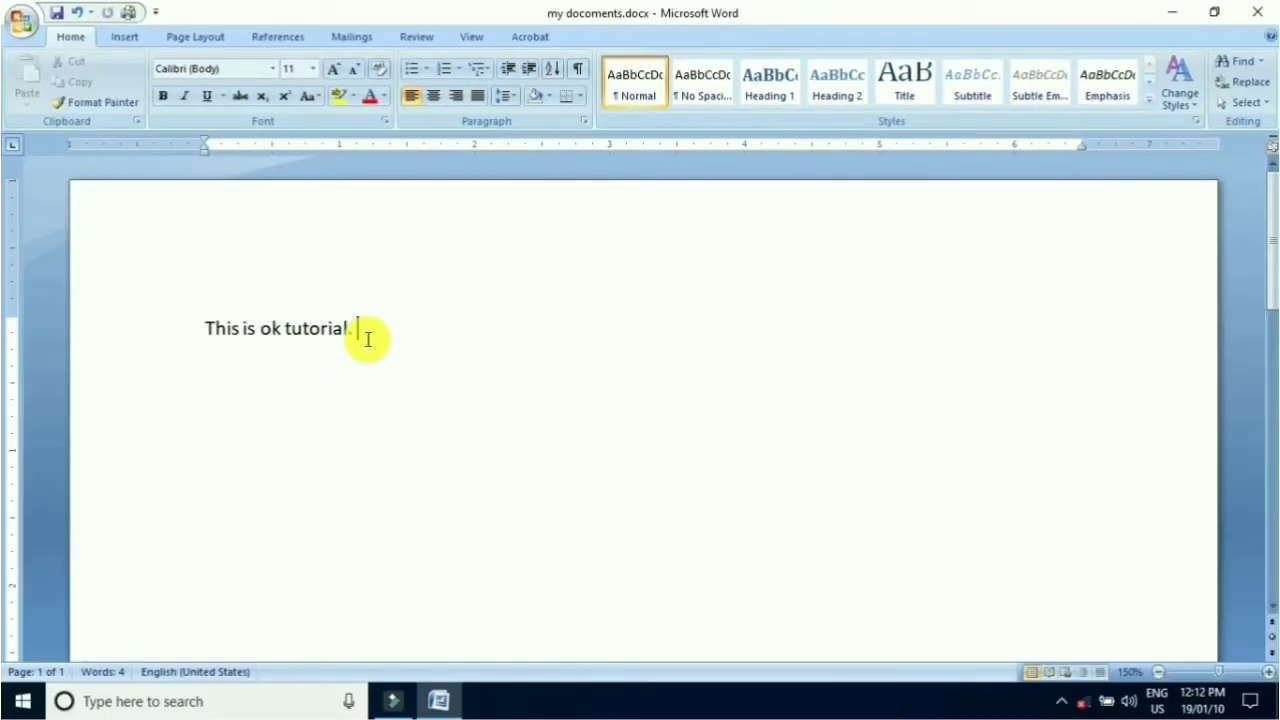
- Close the saved 'my documents' file, leaving Word with no document open
{"action": "left_click", "coordinate": [21, 22]}
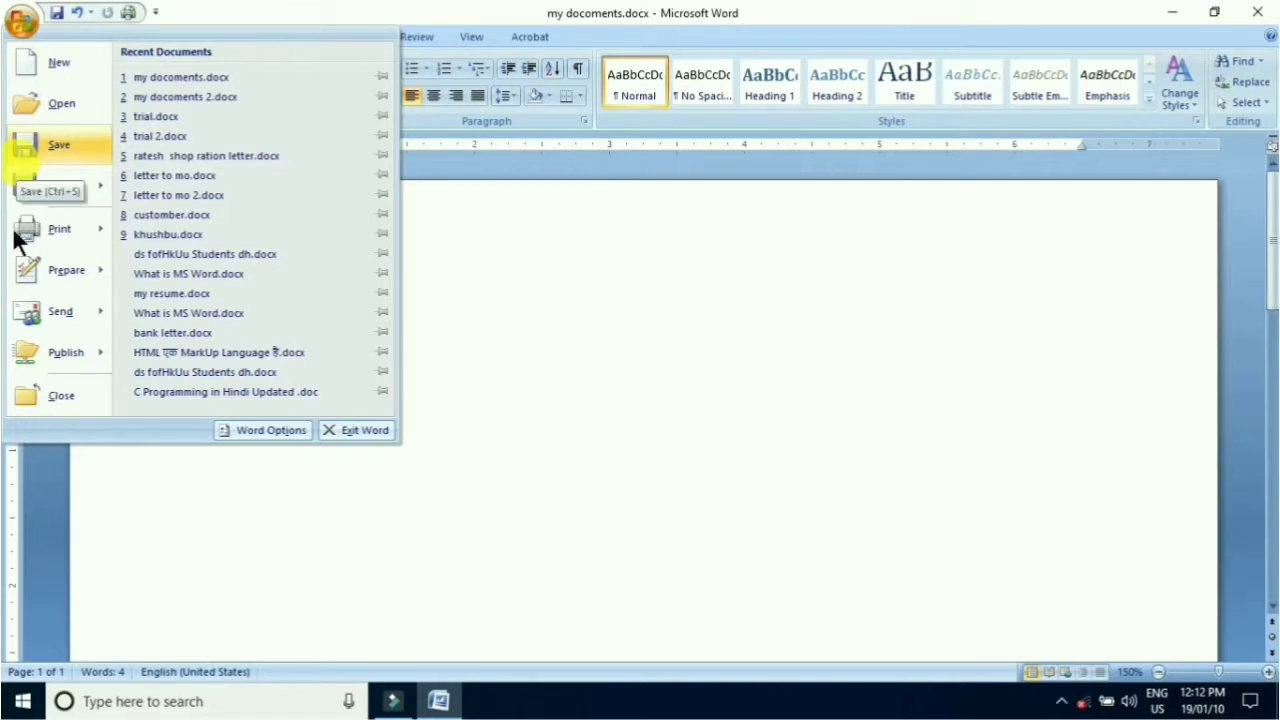
{"action": "left_click", "coordinate": [45, 391]}
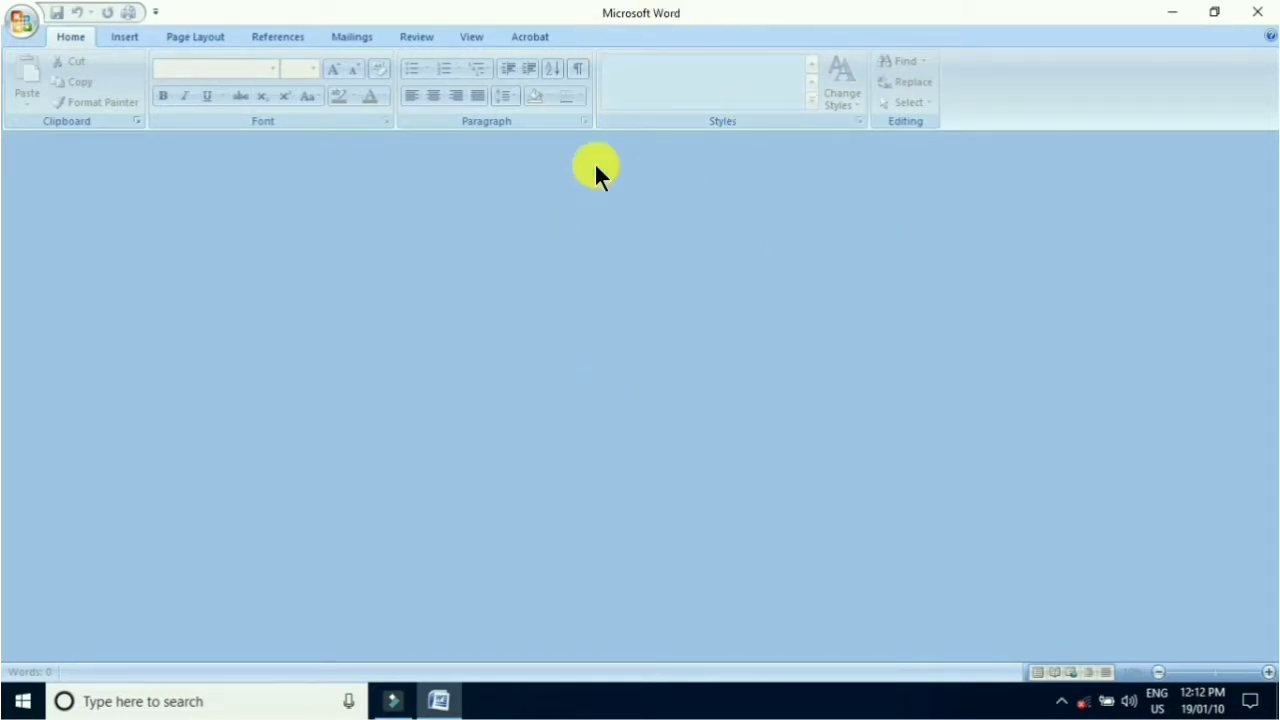
{"action": "left_click", "coordinate": [21, 22]}
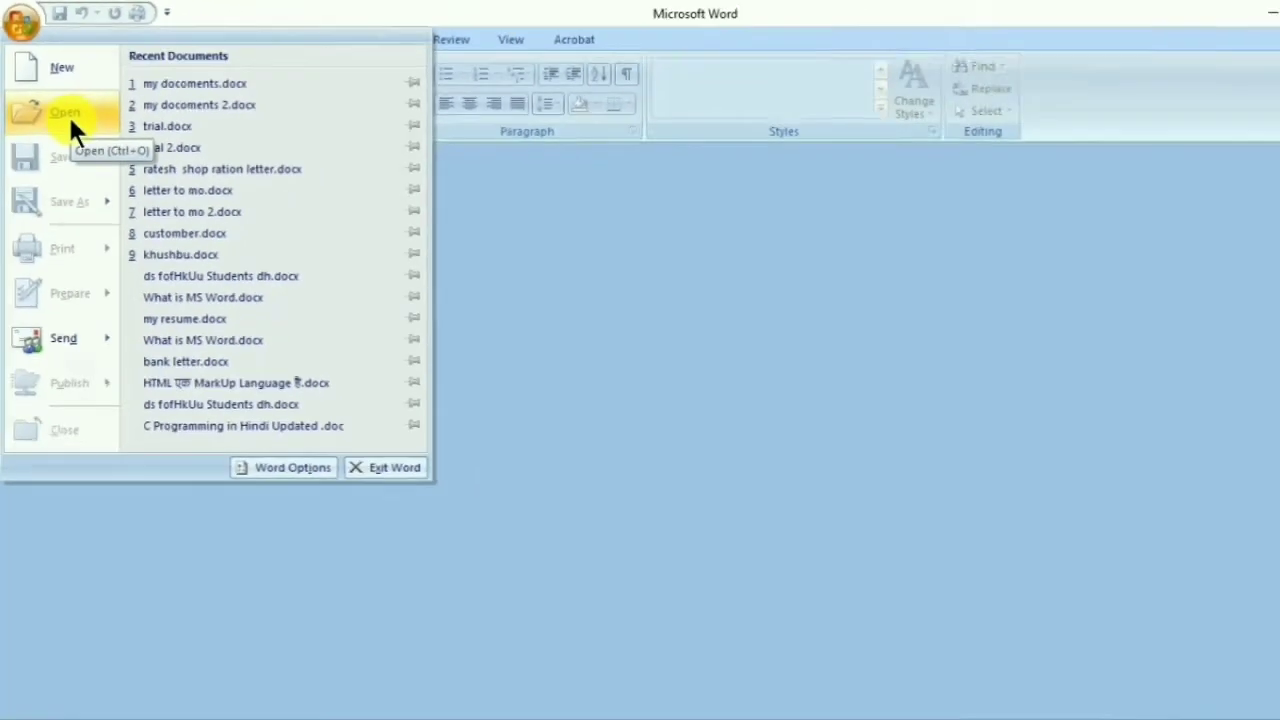
{"action": "left_click", "coordinate": [64, 106]}
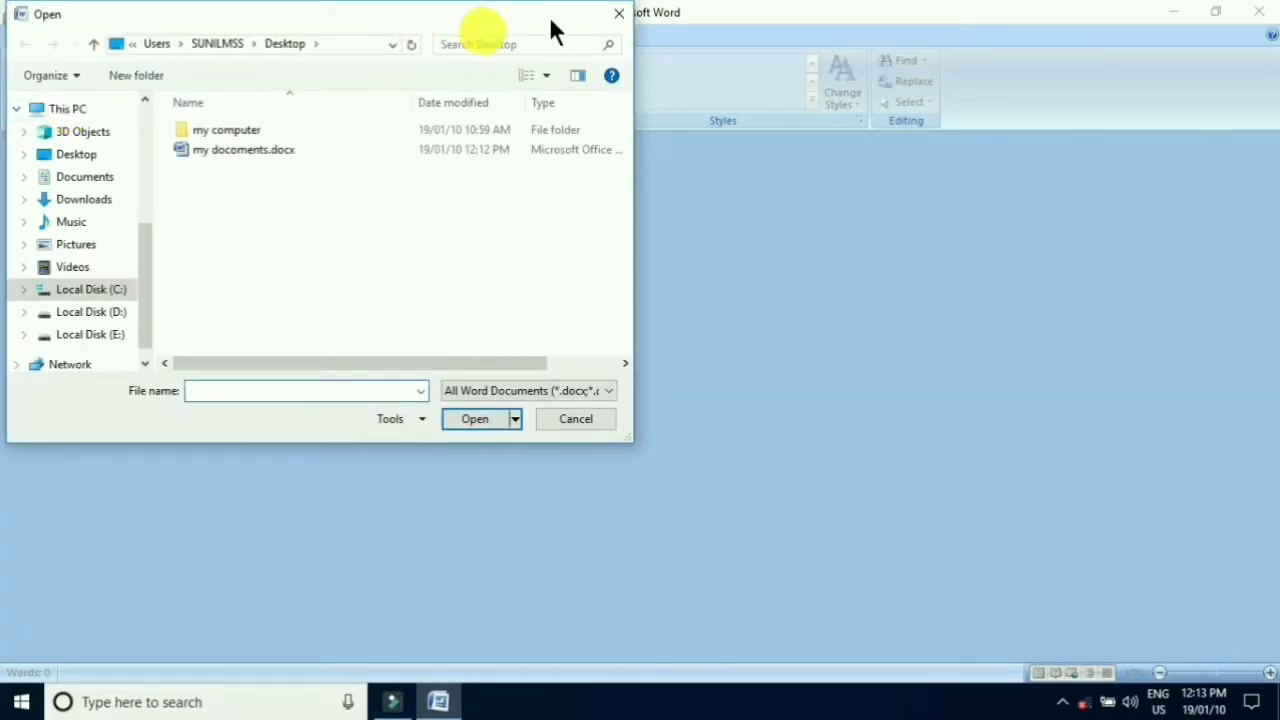
{"action": "left_click", "coordinate": [618, 18]}
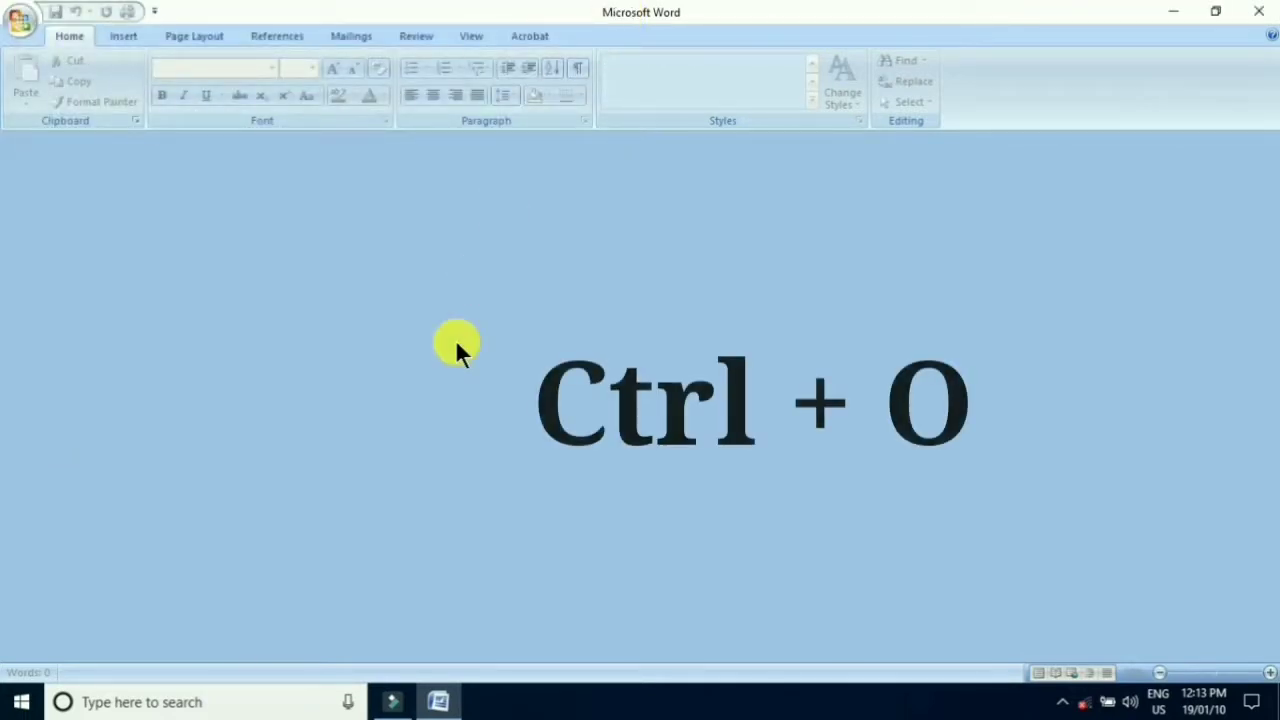
- Open 'my documents.docx' from the Desktop with Ctrl+O
{"action": "key", "text": "ctrl+o"}
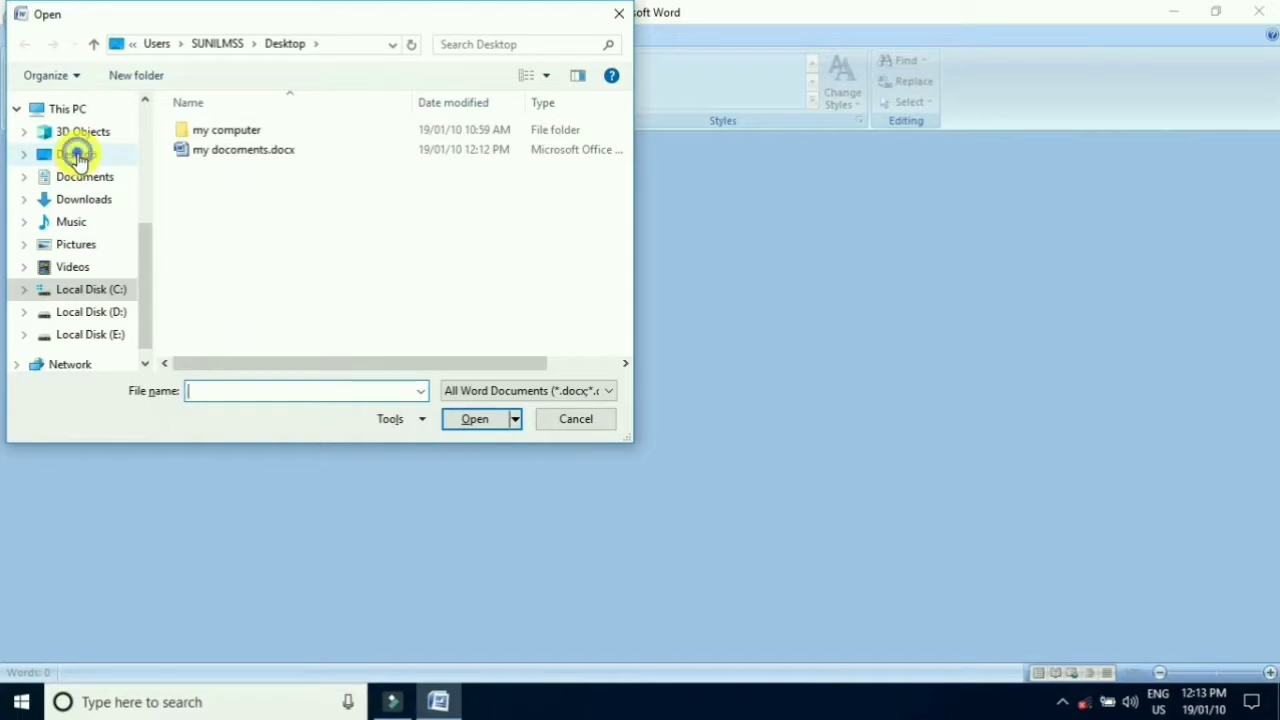
{"action": "left_click", "coordinate": [78, 155]}
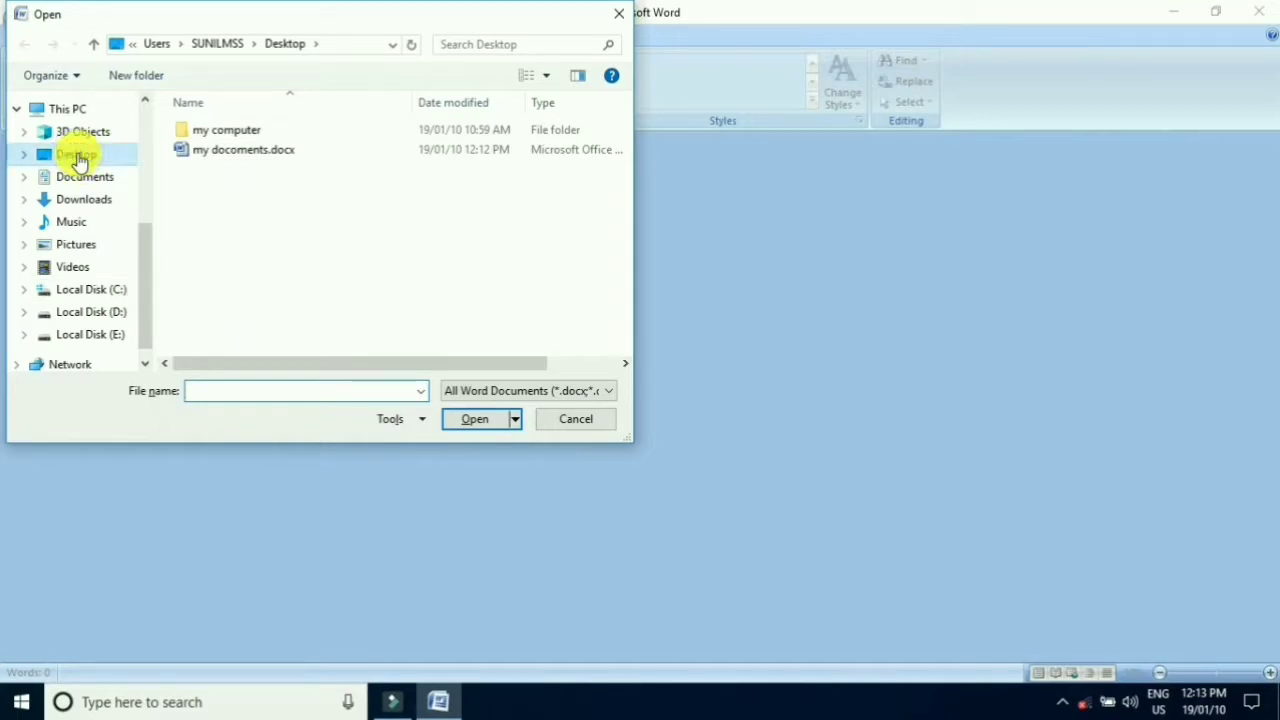
{"action": "left_click", "coordinate": [224, 152]}
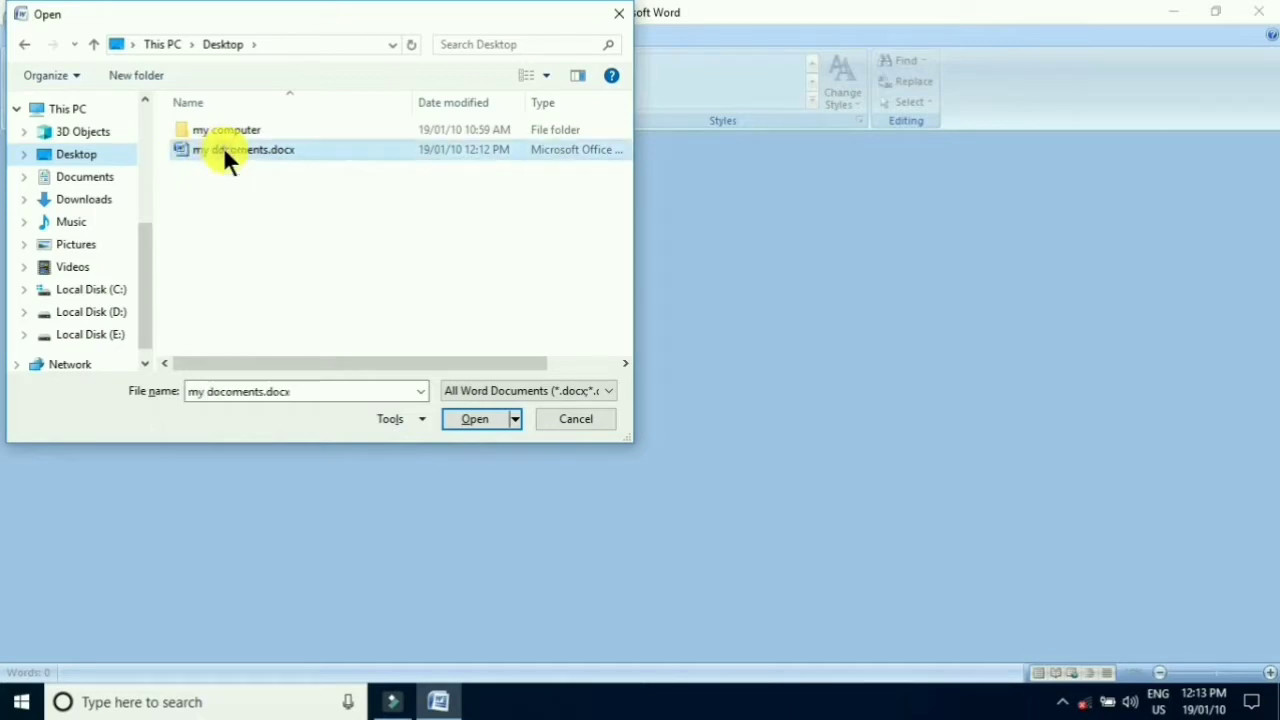
{"action": "left_click", "coordinate": [477, 417]}
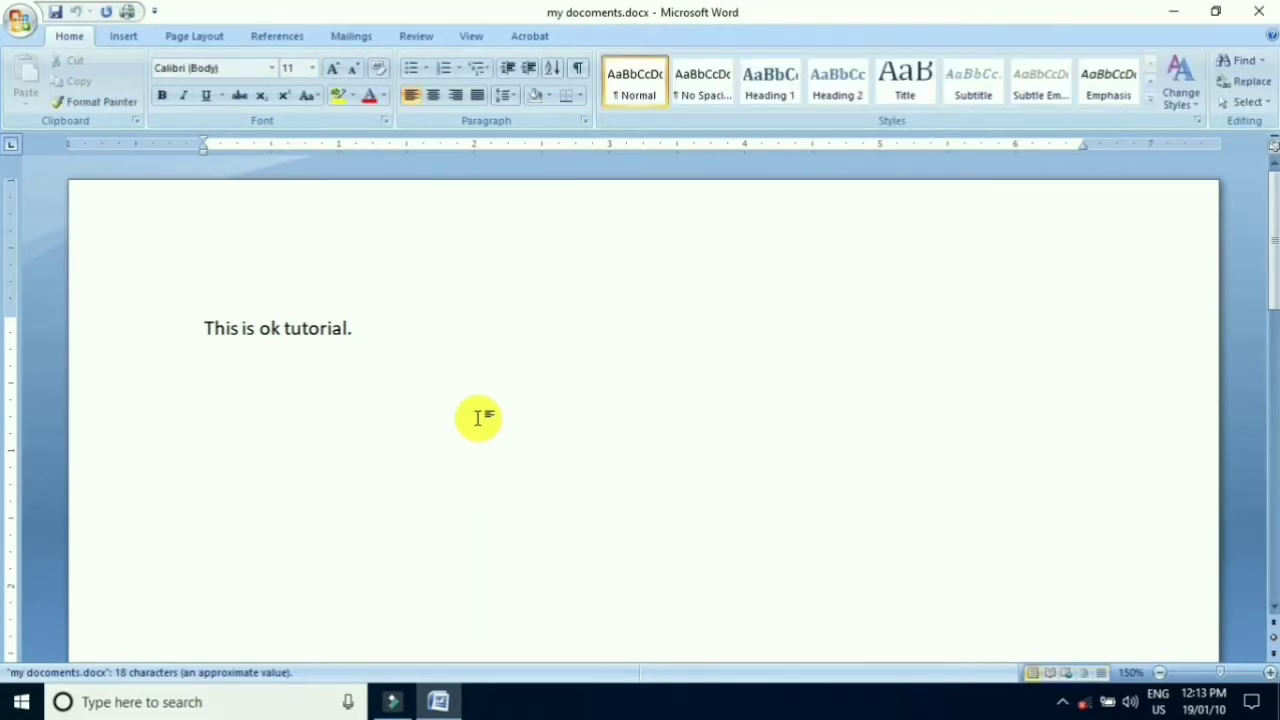
- Add 'india is largest country.' right after the sentence 'This is ok tutorial.'
{"action": "left_click", "coordinate": [366, 331]}
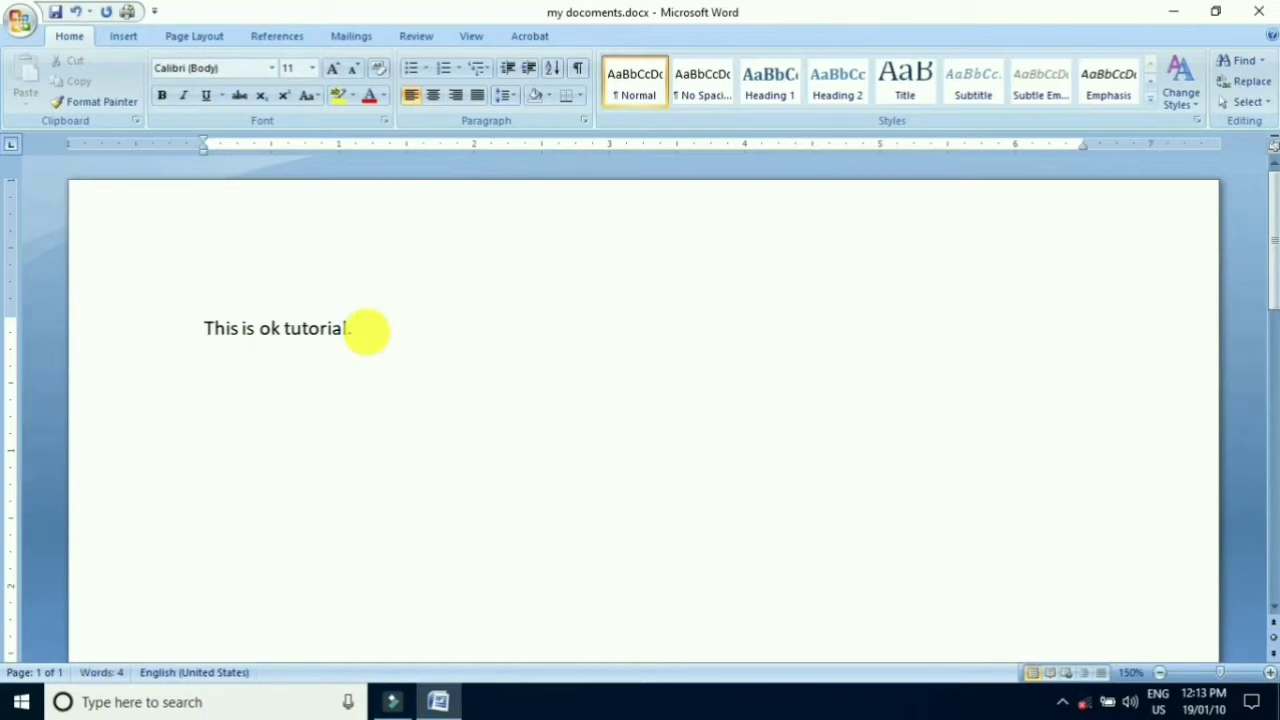
{"action": "type", "text": "in"}
{"action": "type", "text": "dia i"}
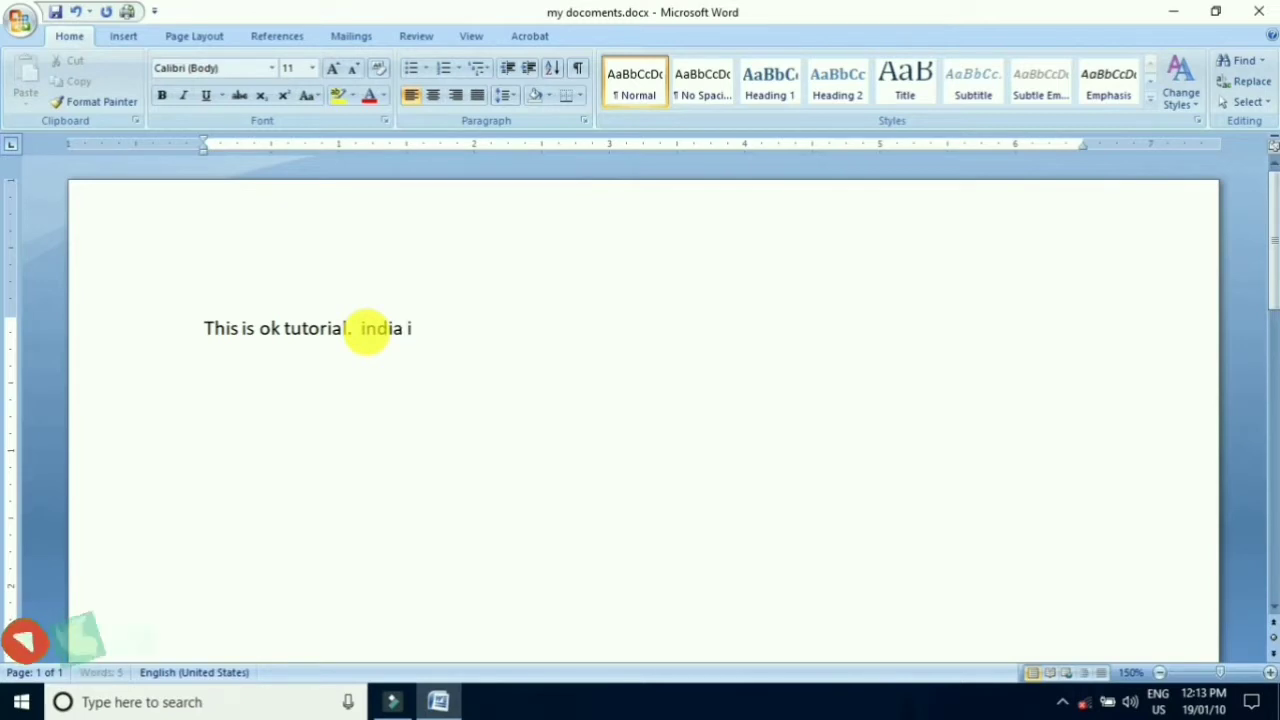
{"action": "type", "text": "s"}
{"action": "type", "text": " largest "}
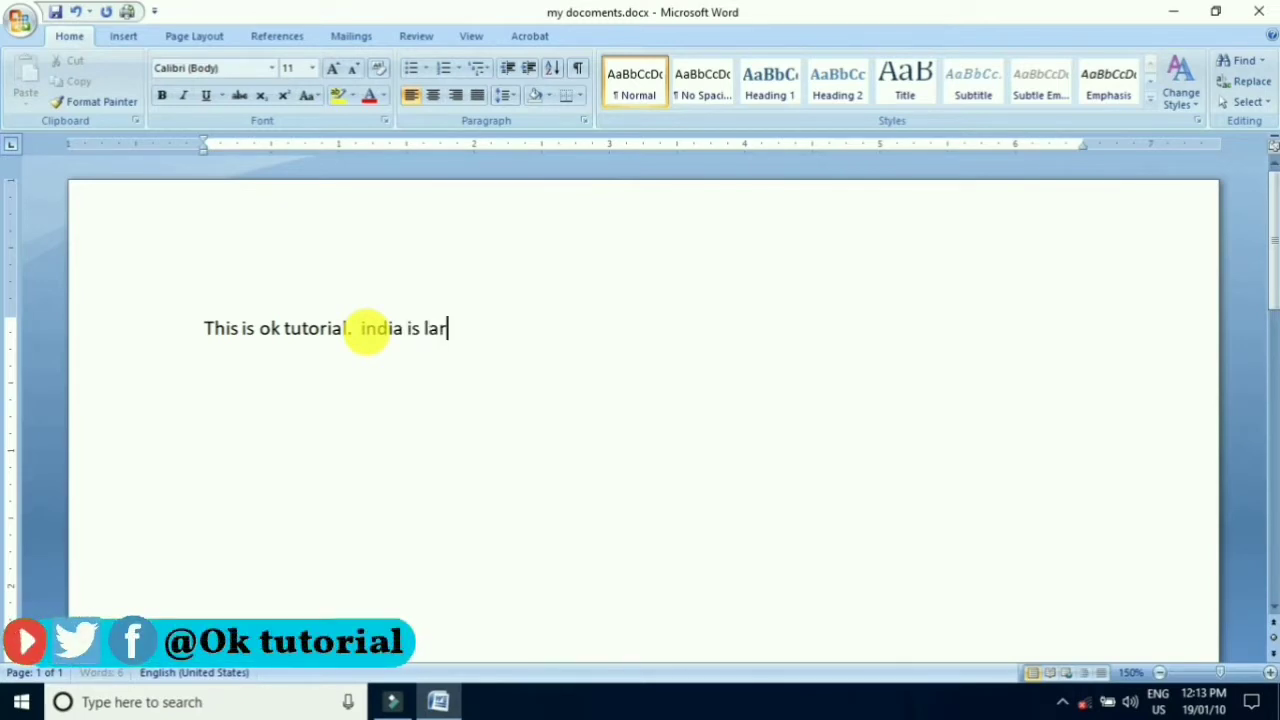
{"action": "type", "text": "co"}
{"action": "type", "text": "unt"}
{"action": "type", "text": "ry"}
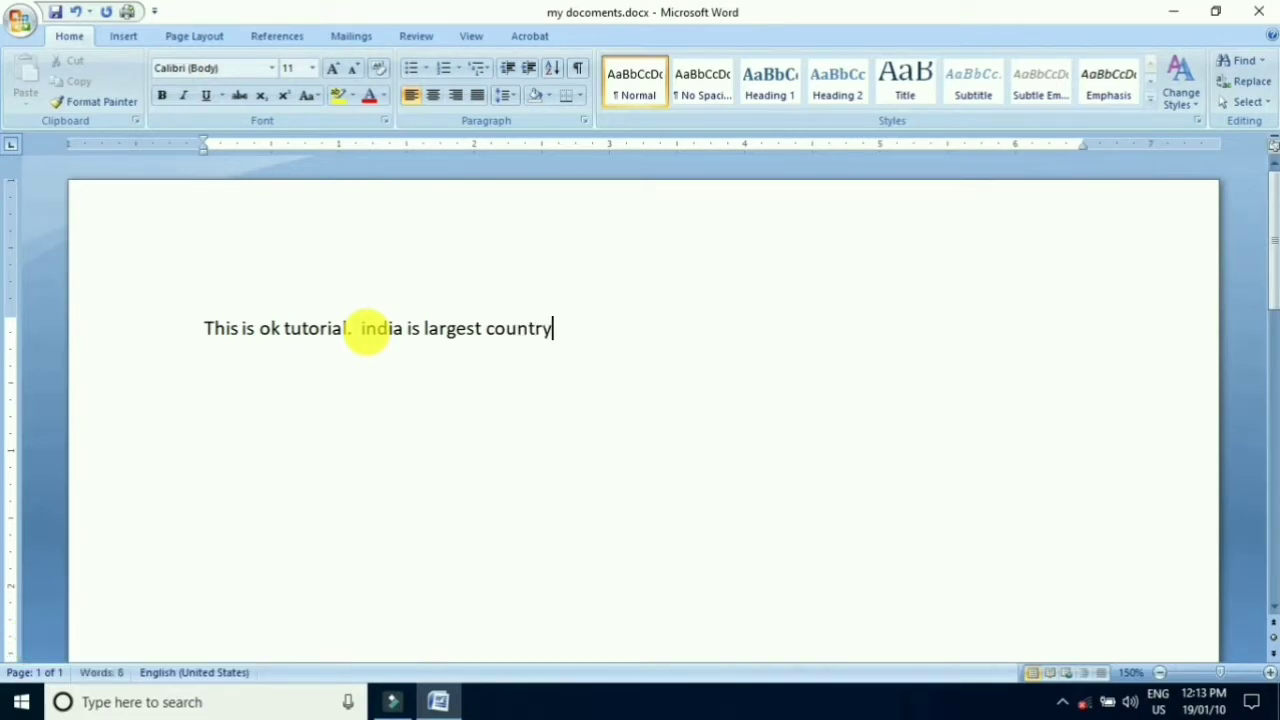
{"action": "type", "text": "."}
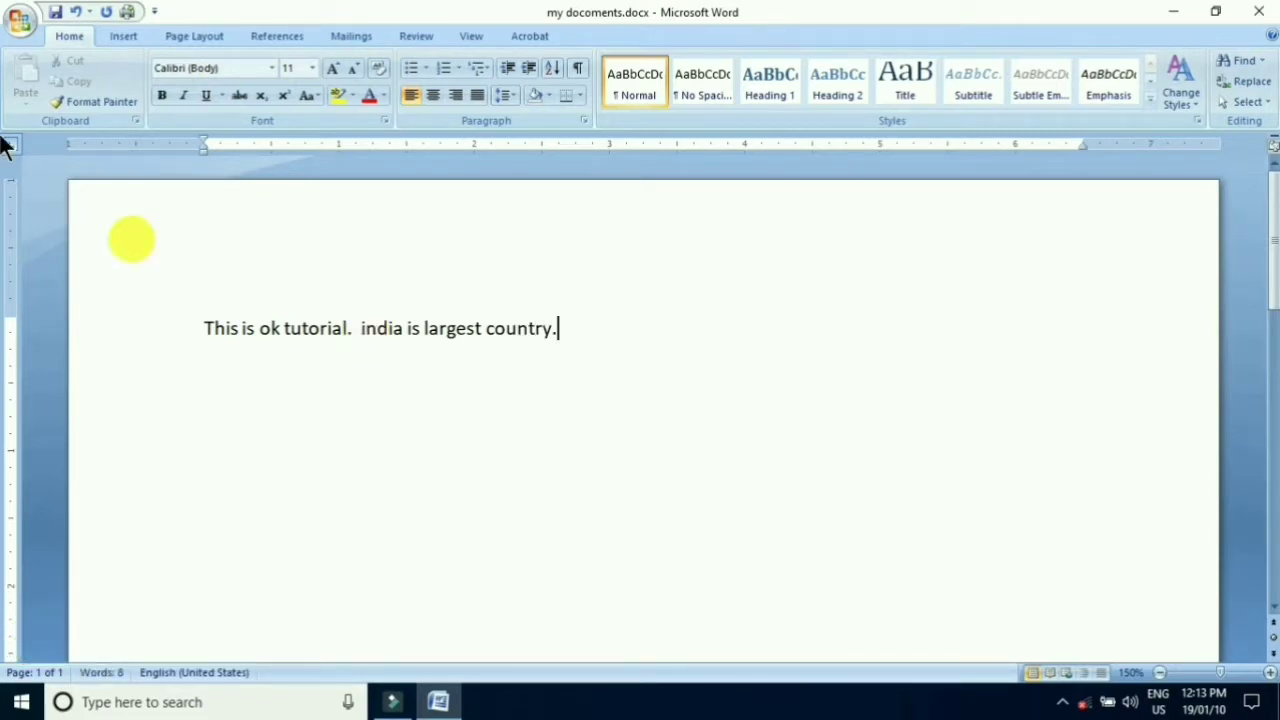
- Start a Save As in Word Document format and edit the file name to 'my documents 2'
{"action": "left_click", "coordinate": [25, 25]}
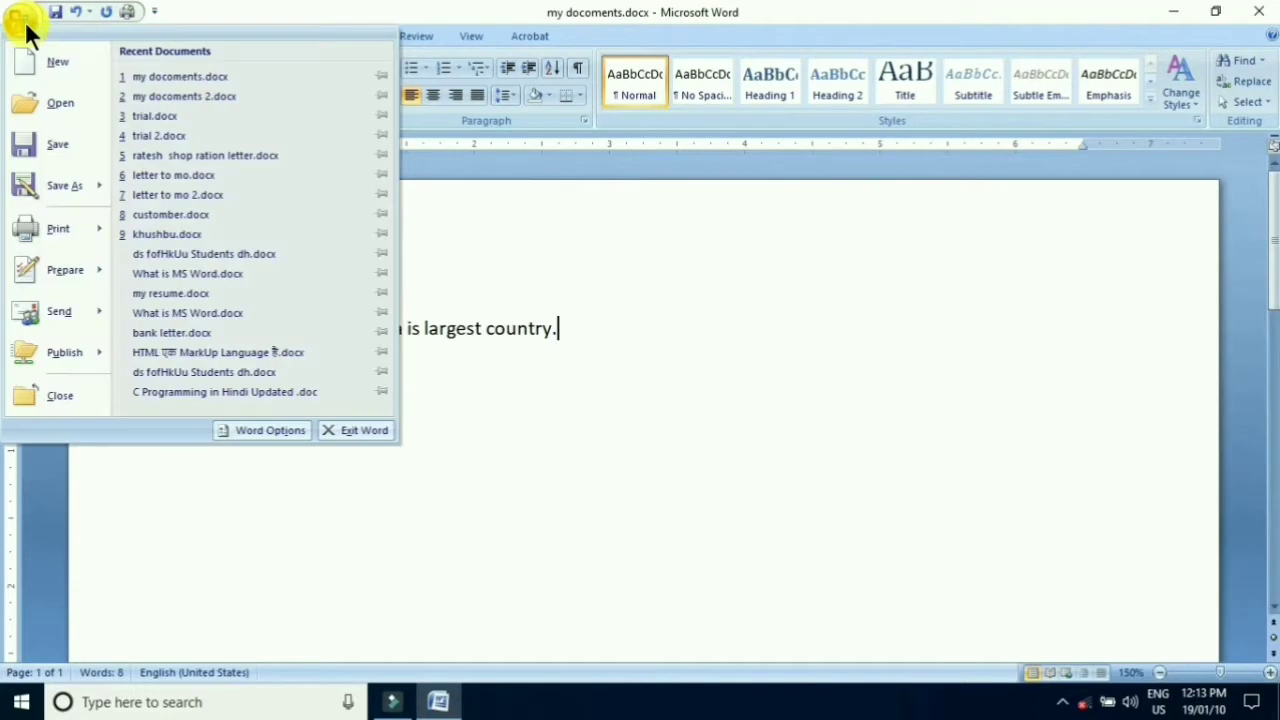
{"action": "mouse_move", "coordinate": [40, 205]}
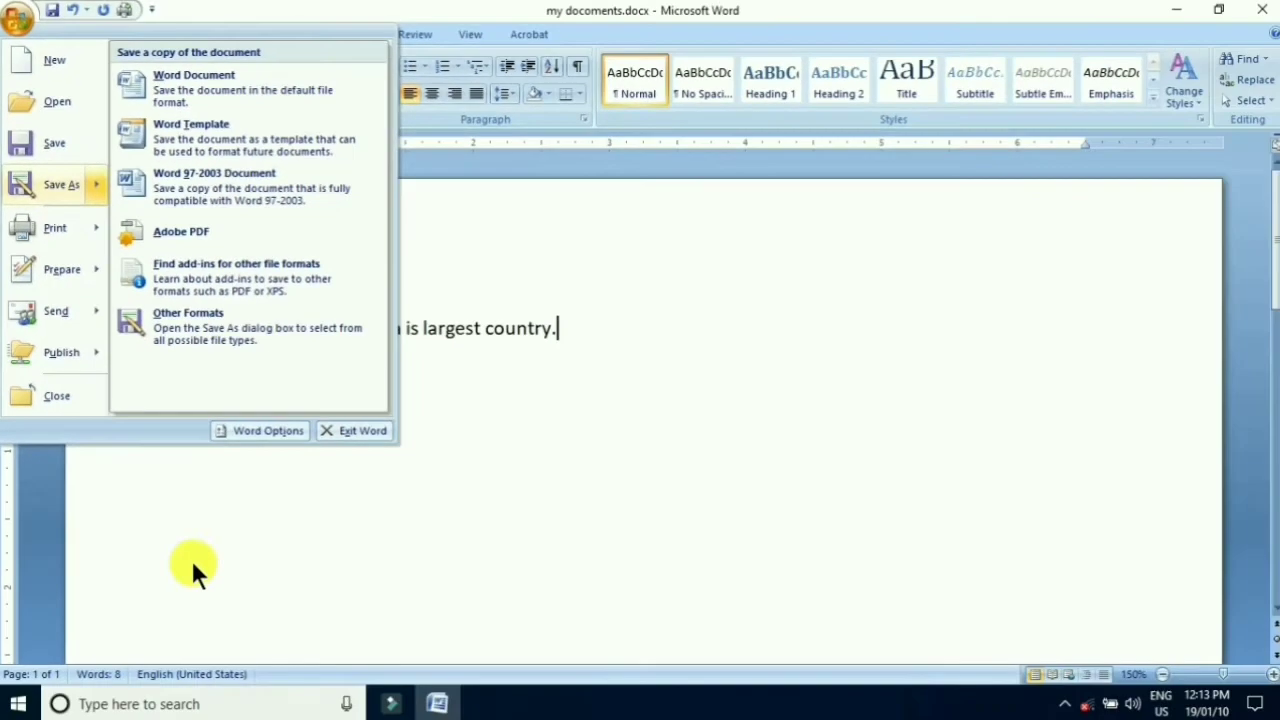
{"action": "left_click", "coordinate": [250, 527]}
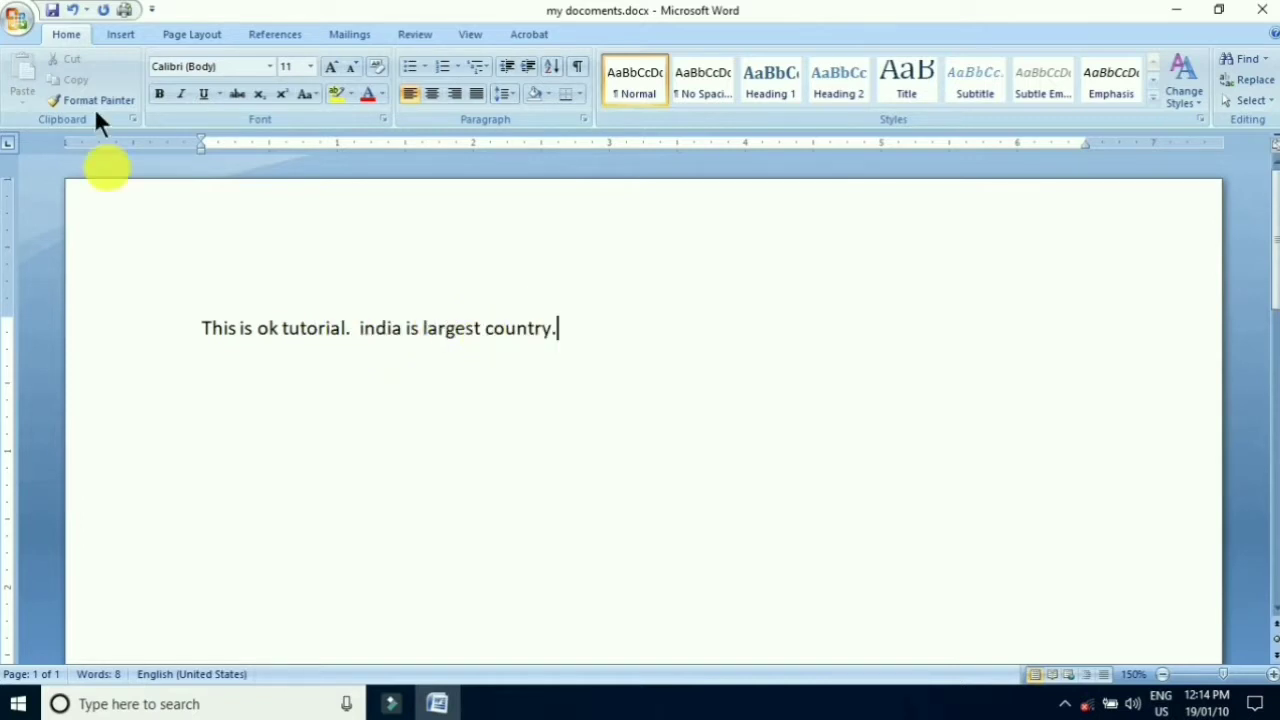
{"action": "left_click", "coordinate": [17, 18]}
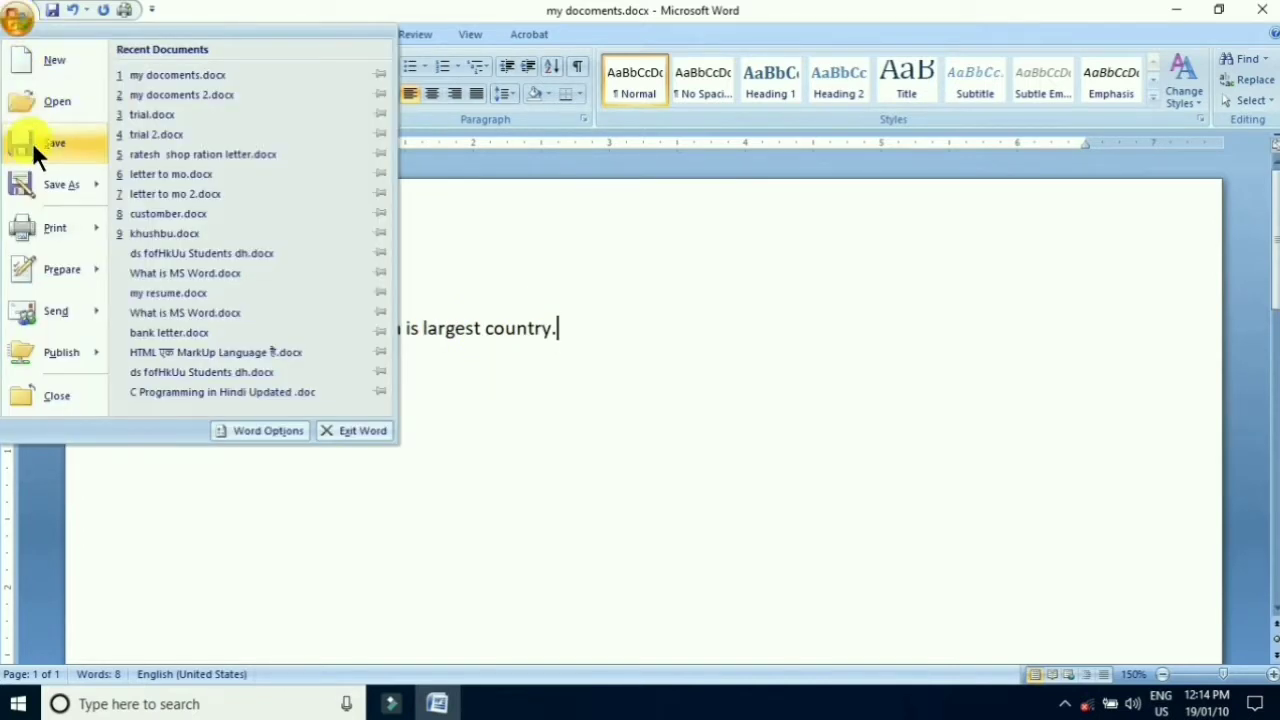
{"action": "mouse_move", "coordinate": [42, 184]}
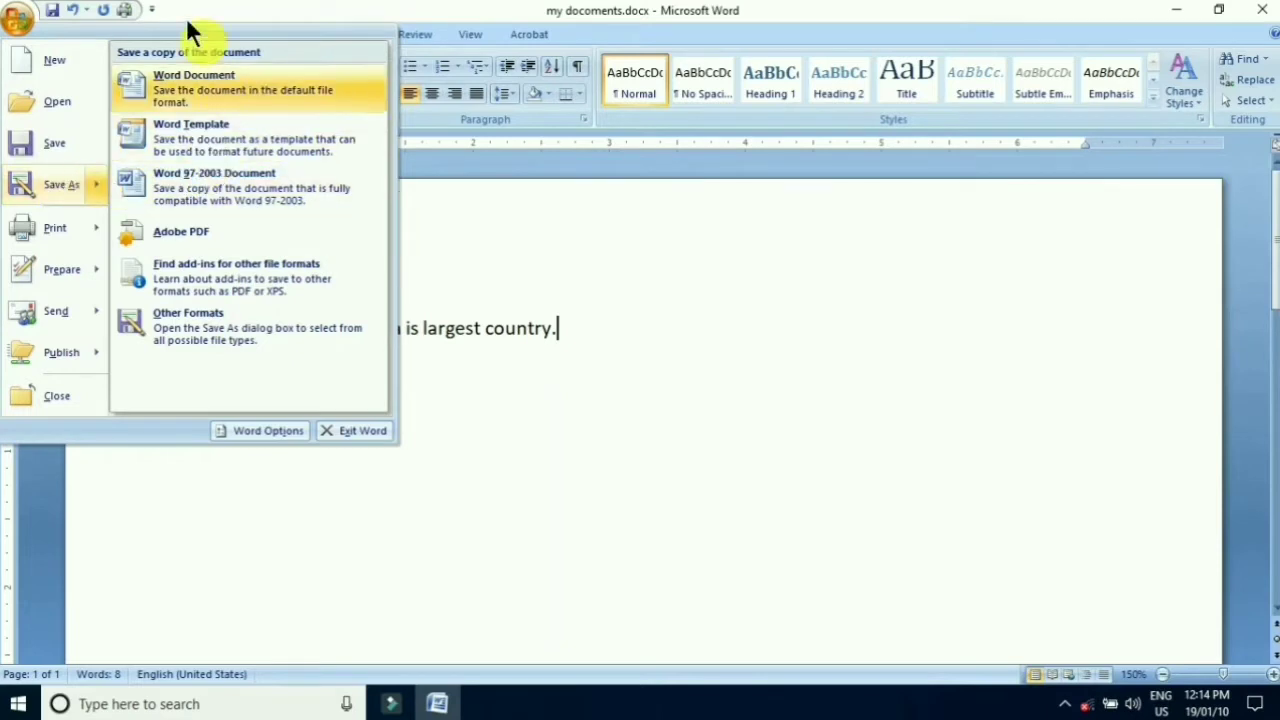
{"action": "left_click", "coordinate": [186, 82]}
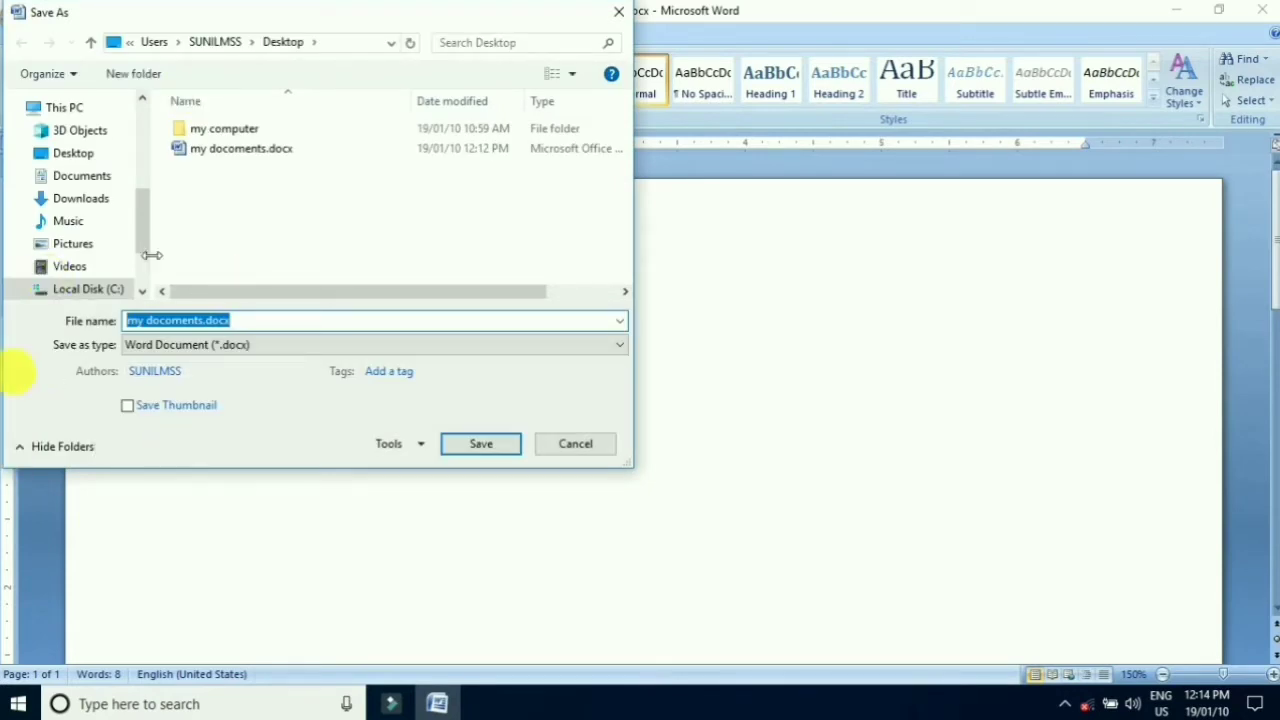
{"action": "left_click", "coordinate": [202, 319]}
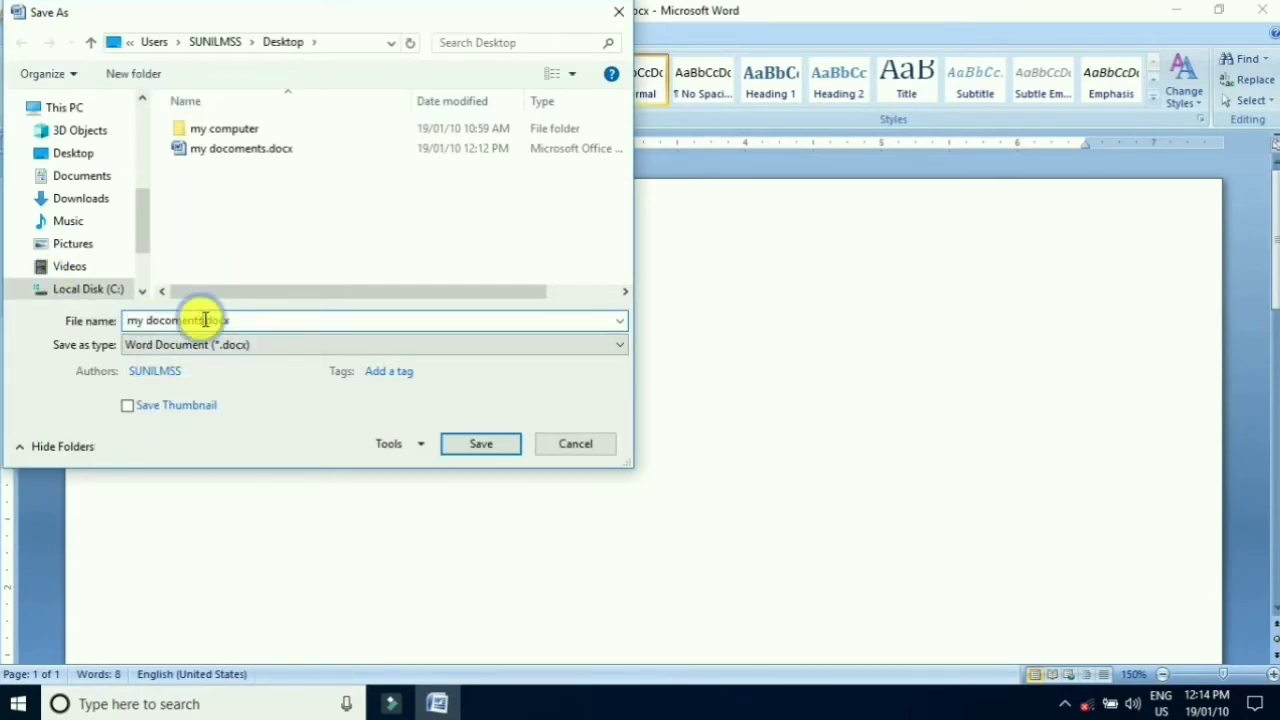
{"action": "left_click", "coordinate": [236, 320]}
{"action": "key", "text": "BackSpace"}
{"action": "key", "text": "BackSpace"}
{"action": "key", "text": "BackSpace"}
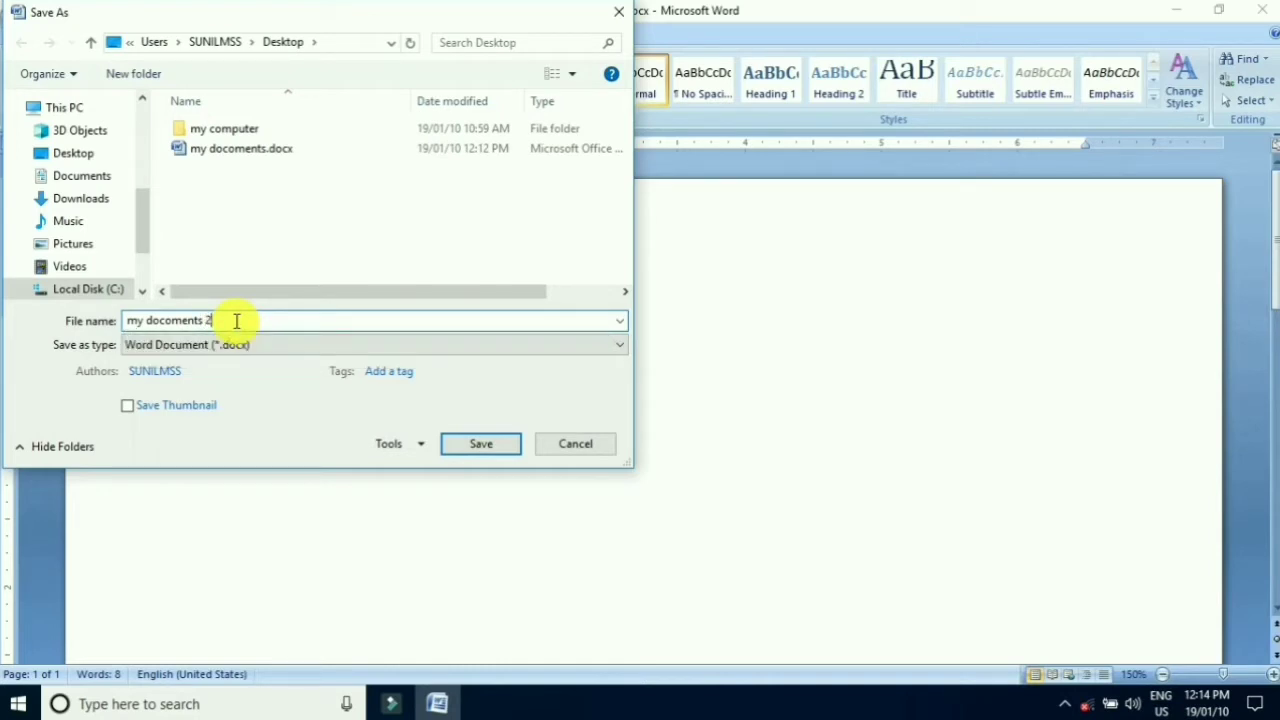
- Save the copy on the Desktop as 'my documents 2.docx', then close Word
{"action": "left_click", "coordinate": [85, 158]}
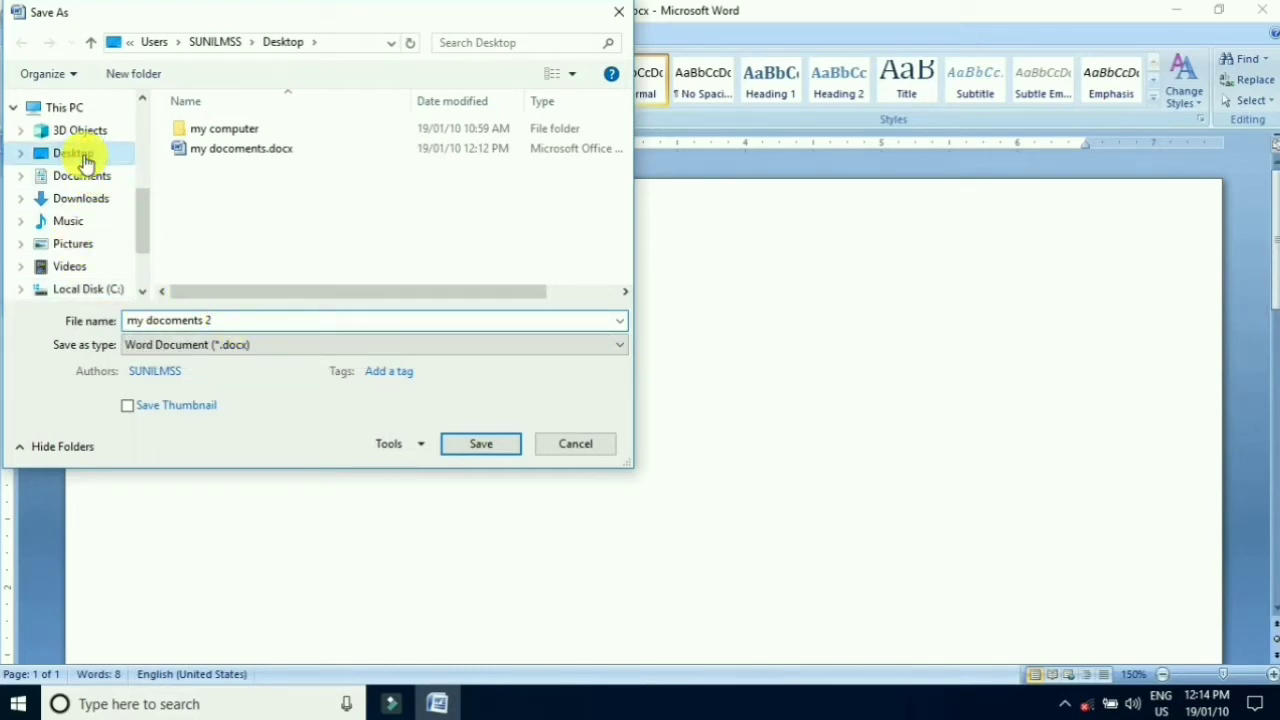
{"action": "left_click", "coordinate": [482, 444]}
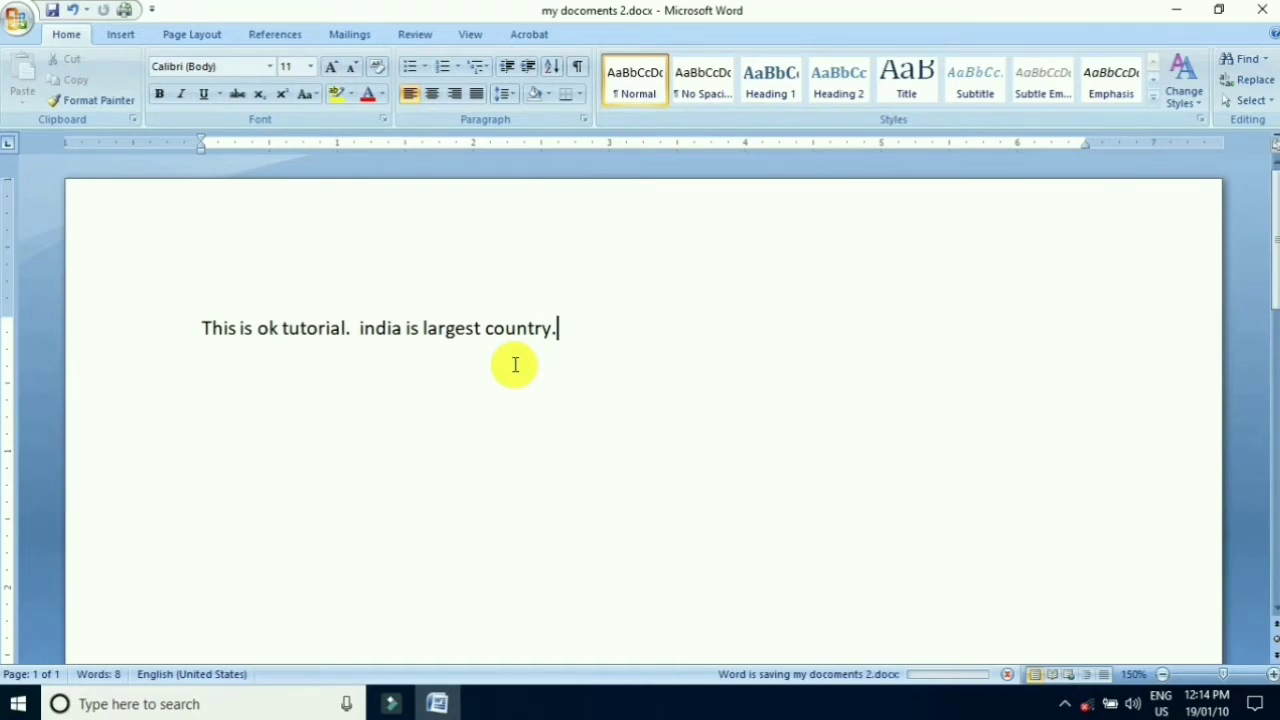
{"action": "left_click", "coordinate": [515, 365]}
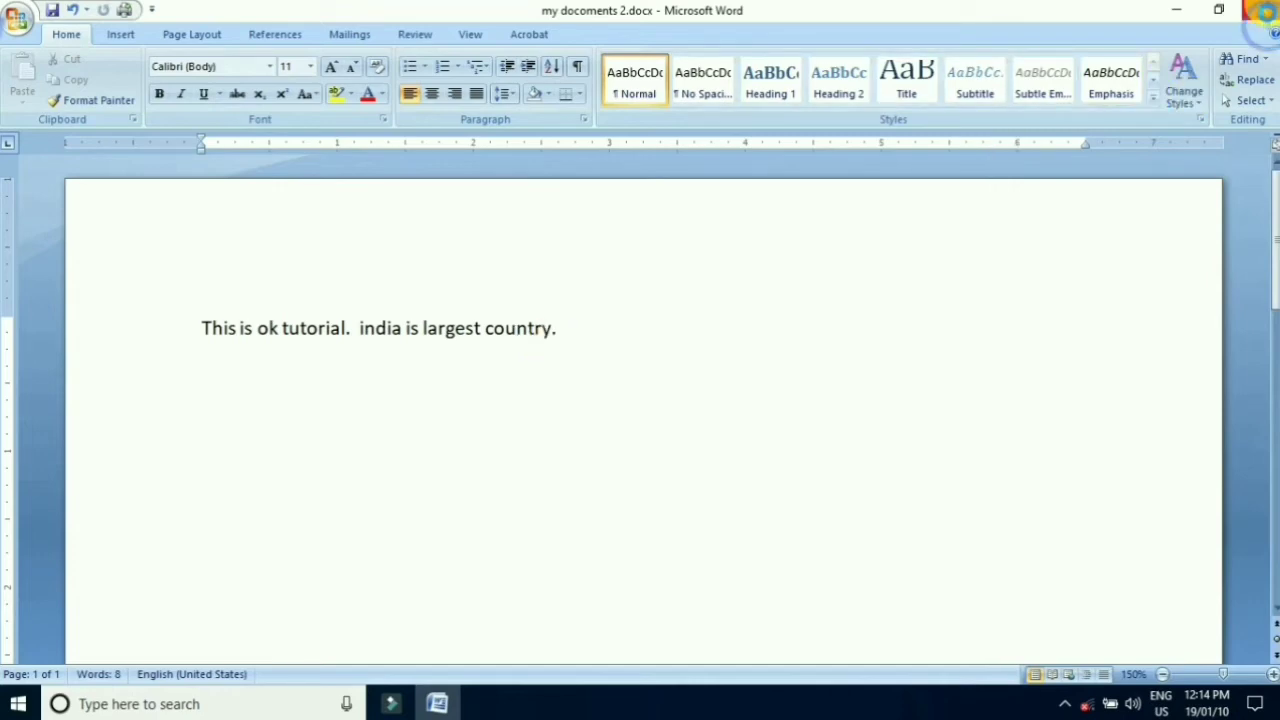
{"action": "left_click", "coordinate": [1263, 14]}
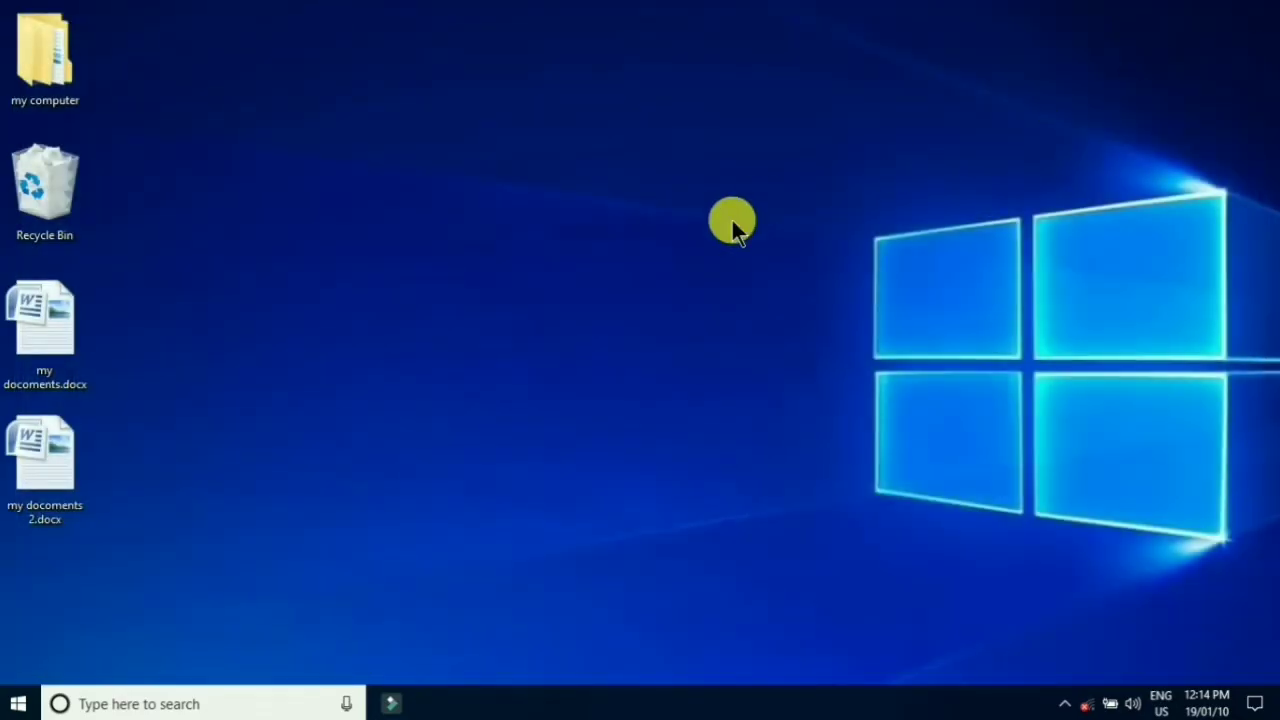